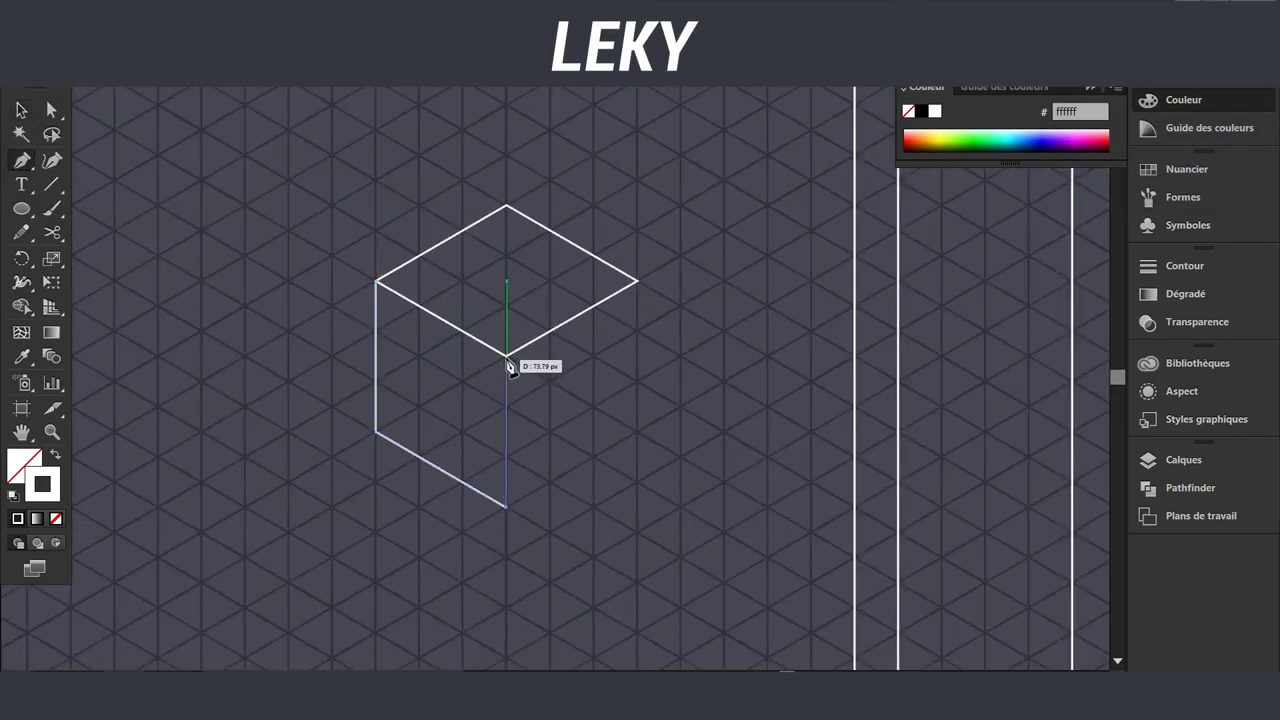
# Close the cube outline and nudge the small leg piece under its corner.
pyautogui.click(507, 357)
pyautogui.click(637, 281)
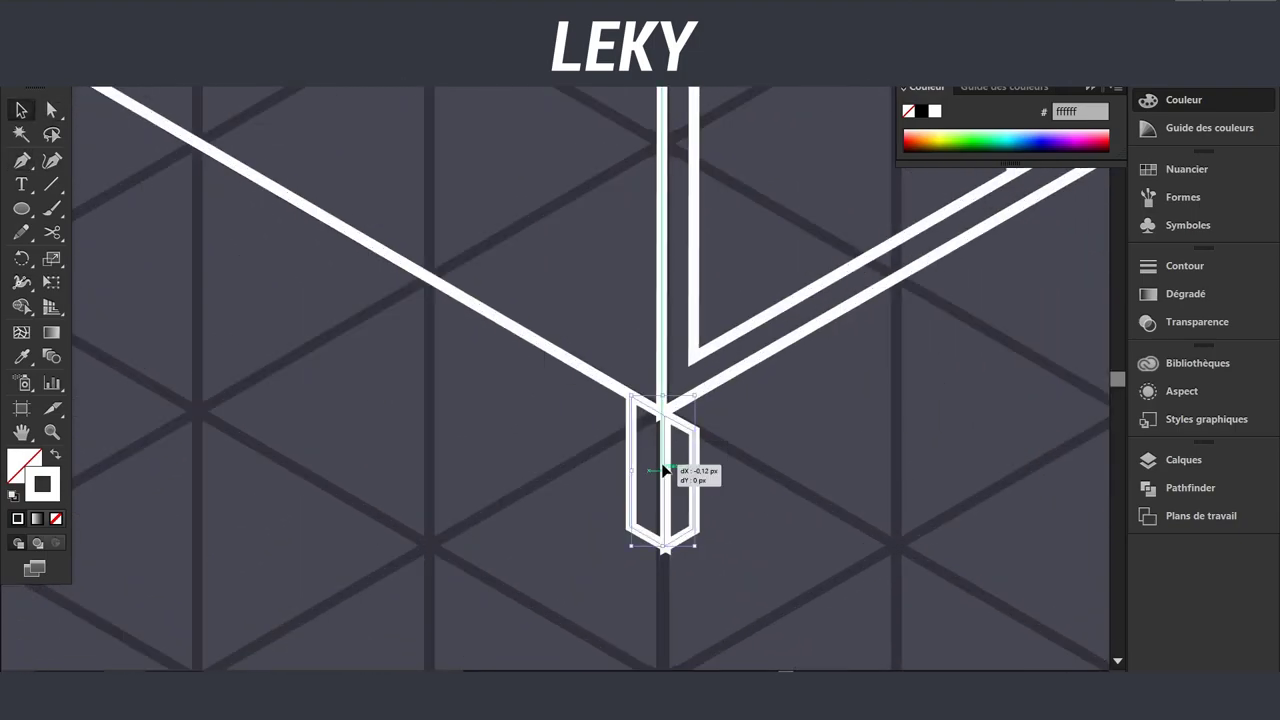
pyautogui.moveTo(666, 467); pyautogui.dragTo(660, 455)
pyautogui.press('a')
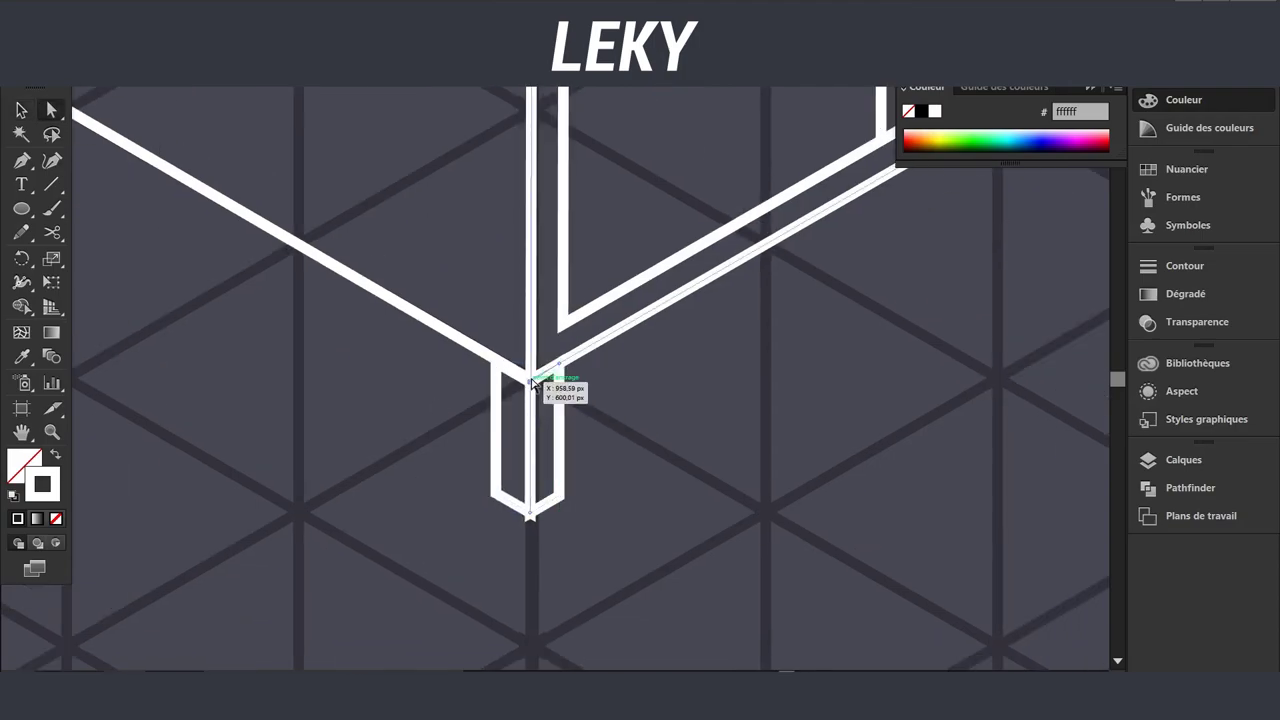
pyautogui.press('v')
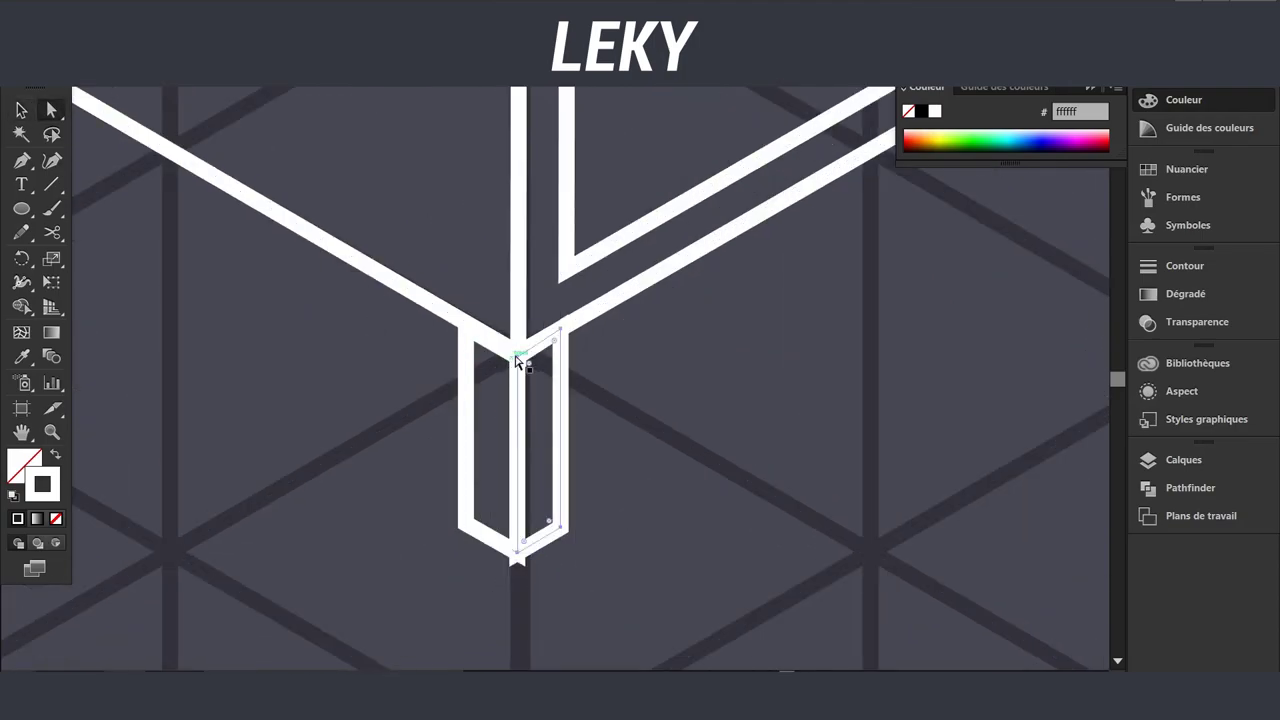
# Reshape one anchor of the leg's inner piece and move the nightstand beside the window frames.
pyautogui.scroll(3, 744, 192)
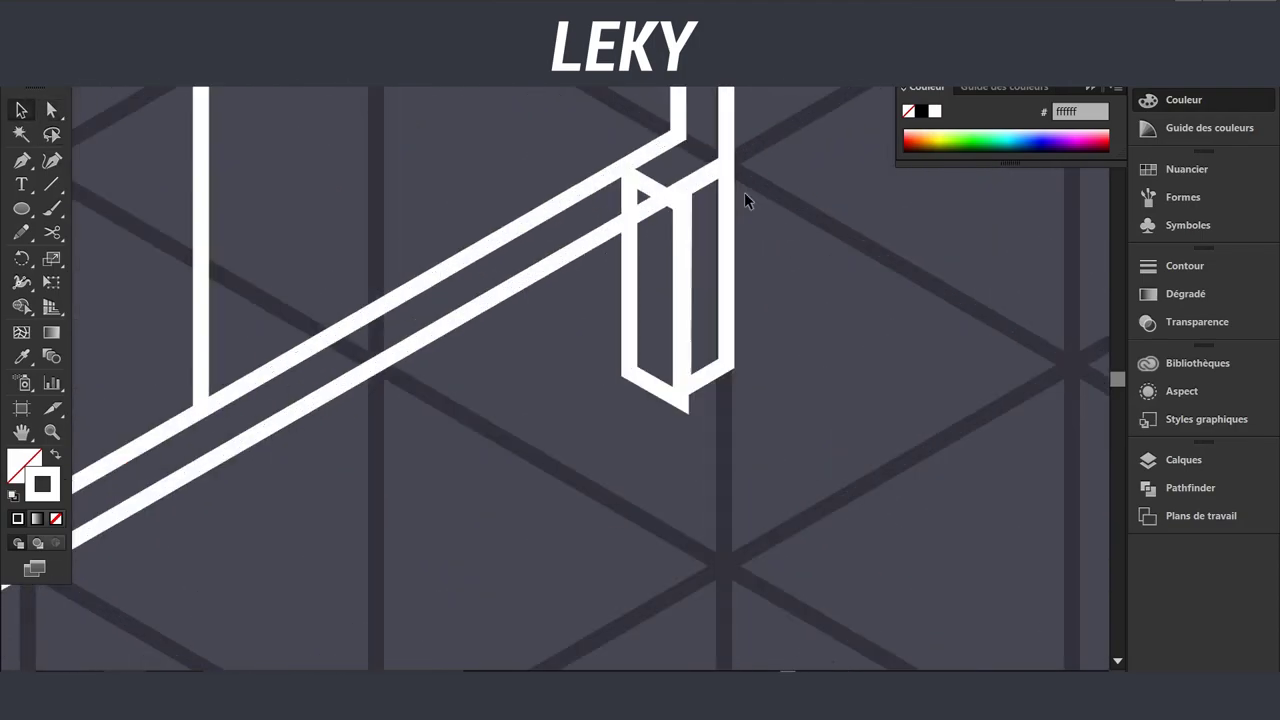
pyautogui.press('a')
pyautogui.moveTo(630, 182); pyautogui.dragTo(630, 183)
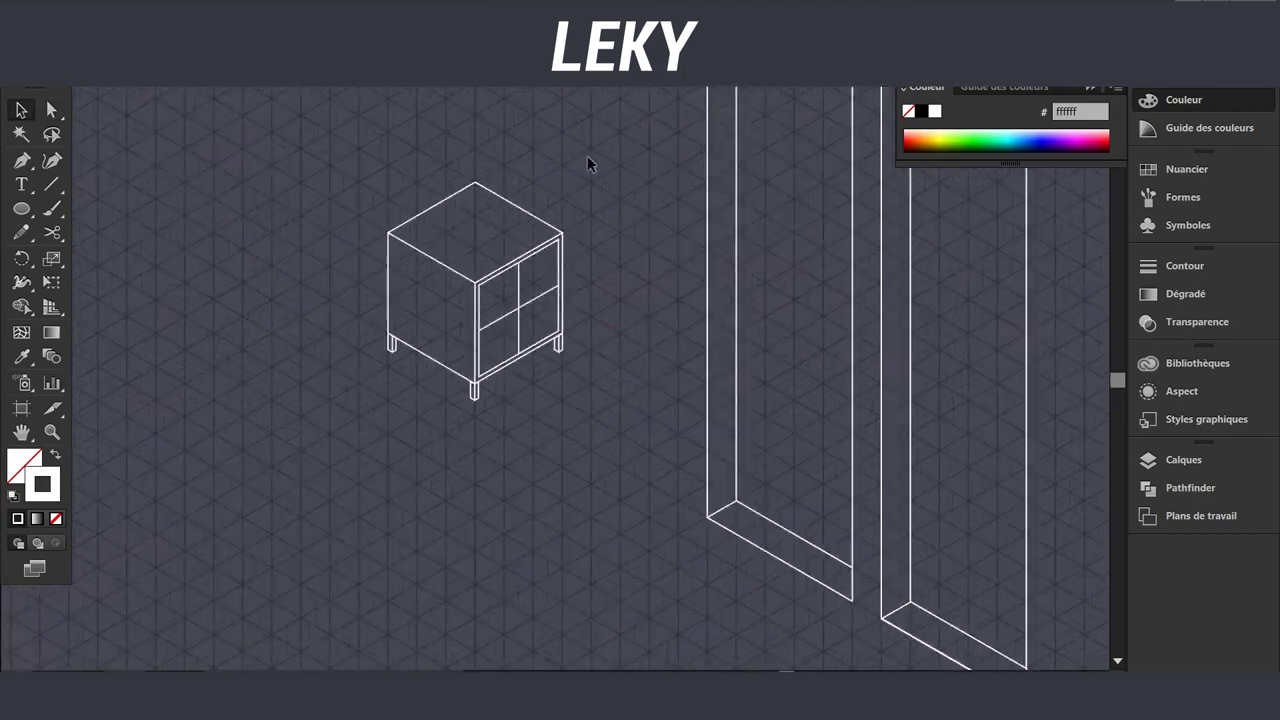
pyautogui.moveTo(350, 335); pyautogui.dragTo(535, 312)
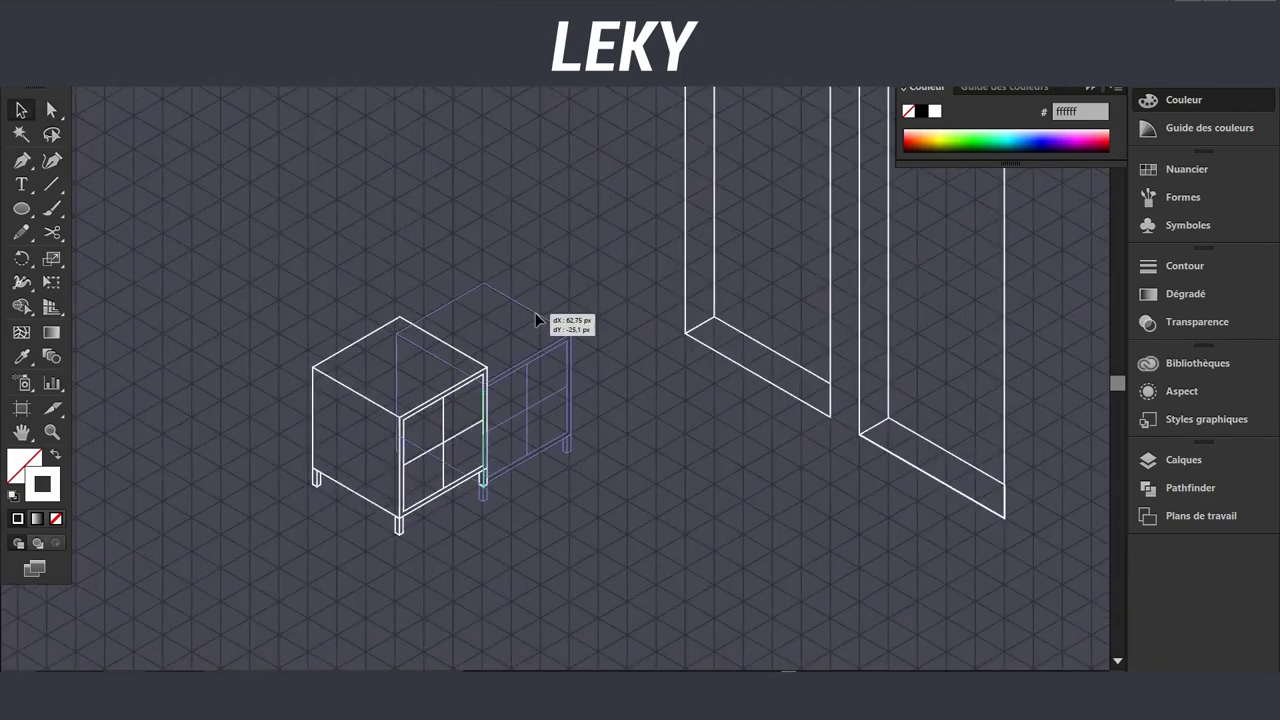
pyautogui.click(32, 159)
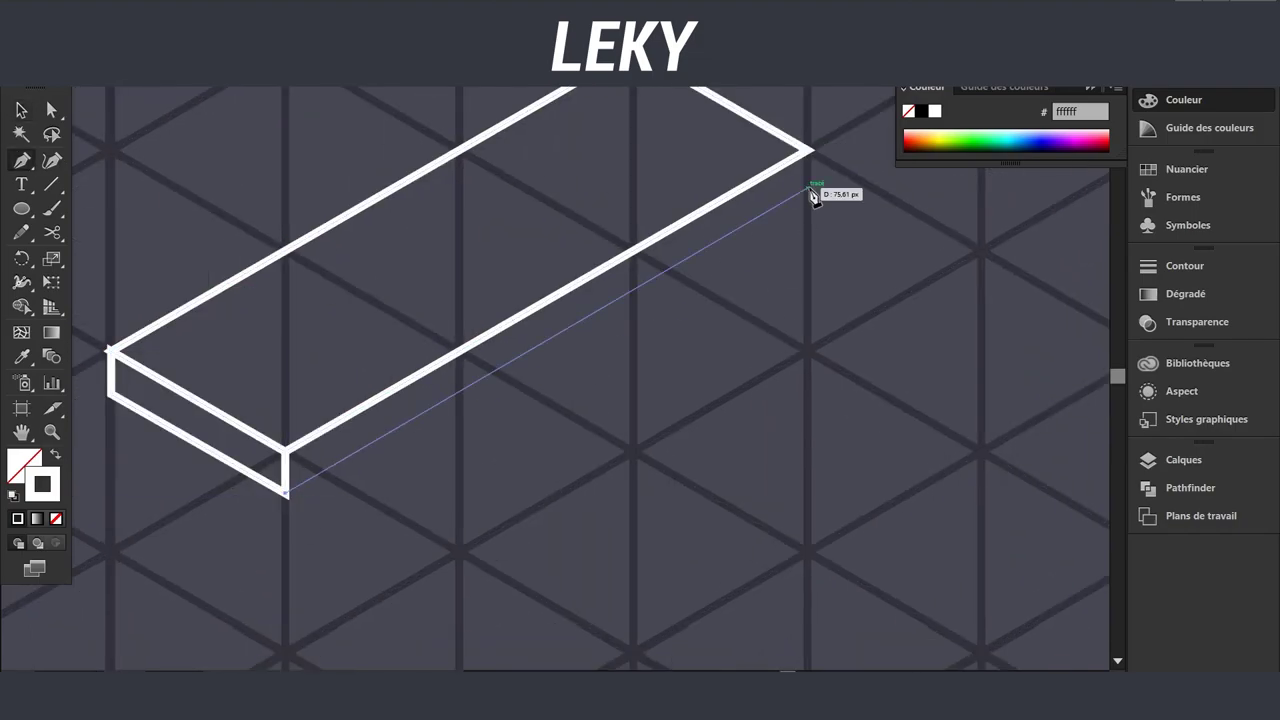
# Close the thin shelf outline and place a copy below and to the left.
pyautogui.click(813, 196)
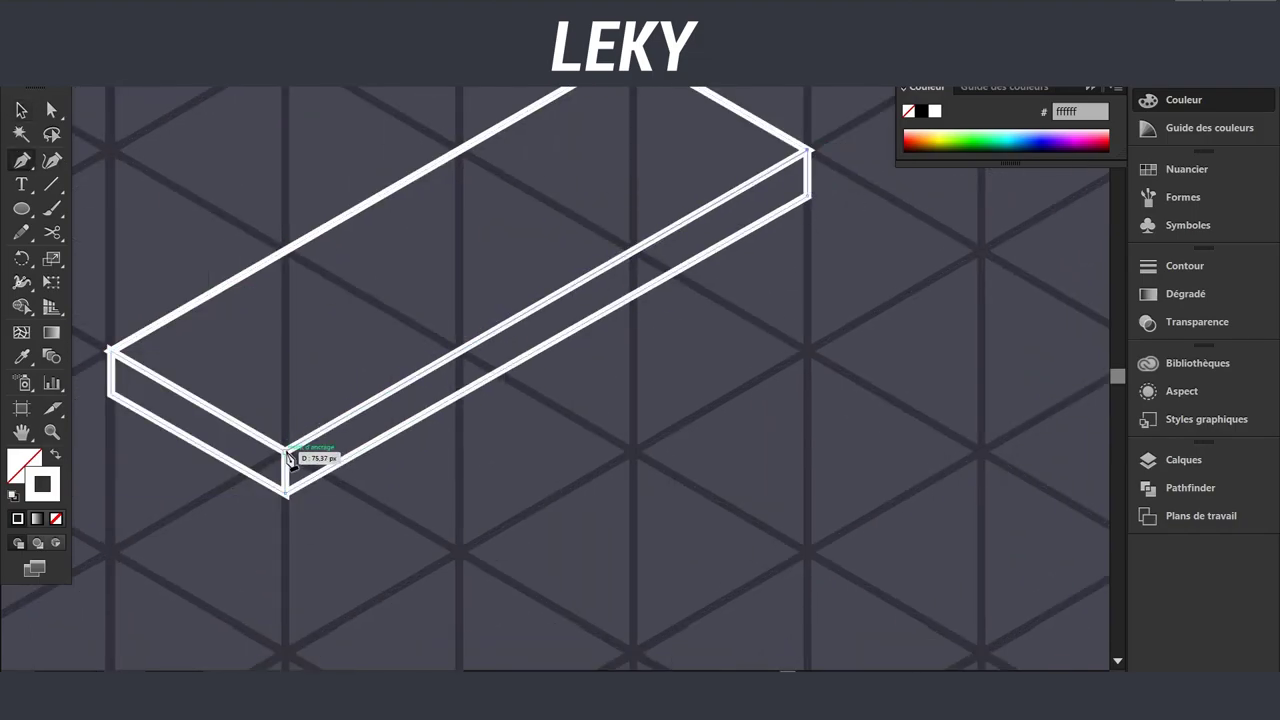
pyautogui.rightClick(586, 320)
pyautogui.click(657, 380)
pyautogui.moveTo(642, 301); pyautogui.dragTo(533, 388)
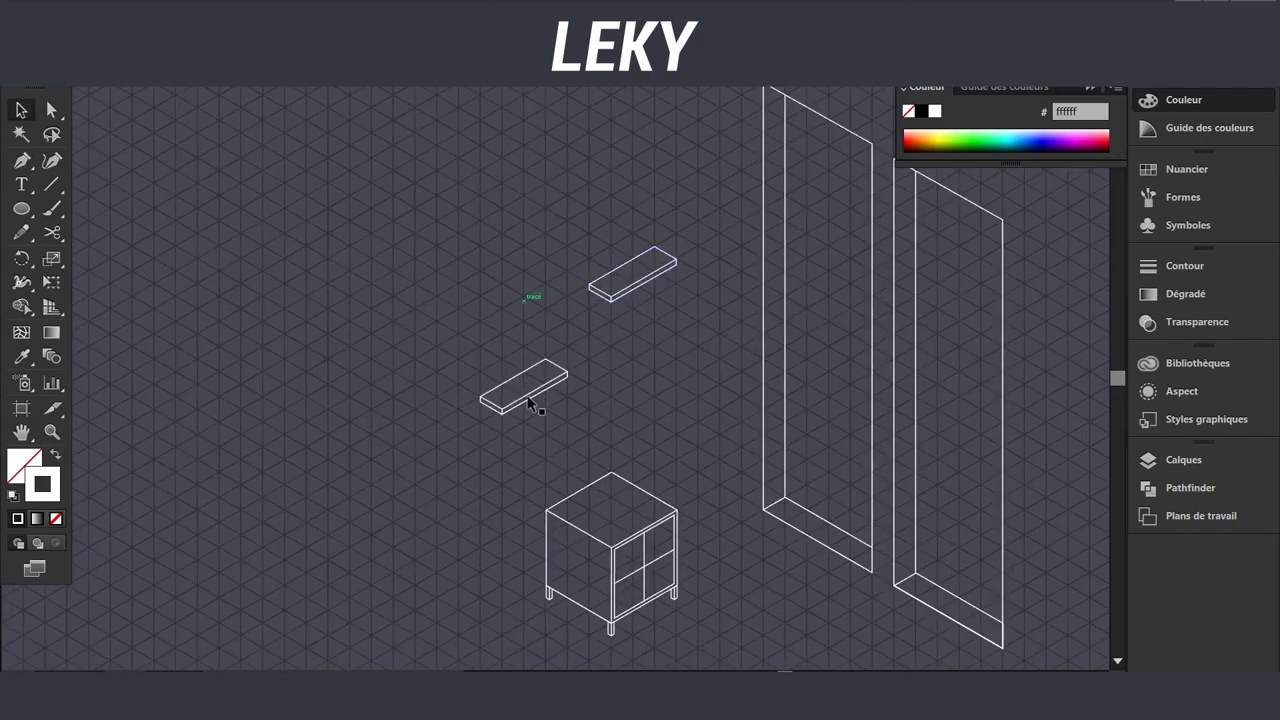
# Draw the bed's top face as a large parallelogram with the Pen tool.
pyautogui.press('p')
pyautogui.click(400, 250)
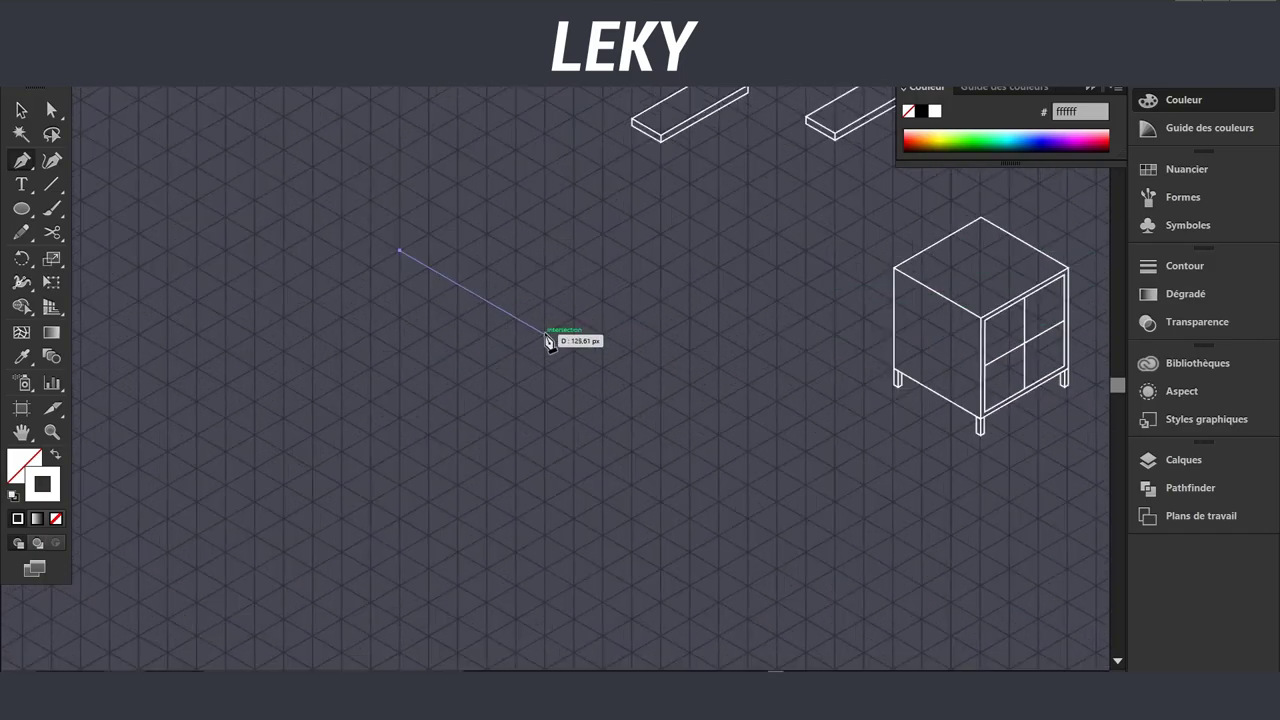
pyautogui.click(810, 492)
pyautogui.click(609, 549)
pyautogui.click(200, 314)
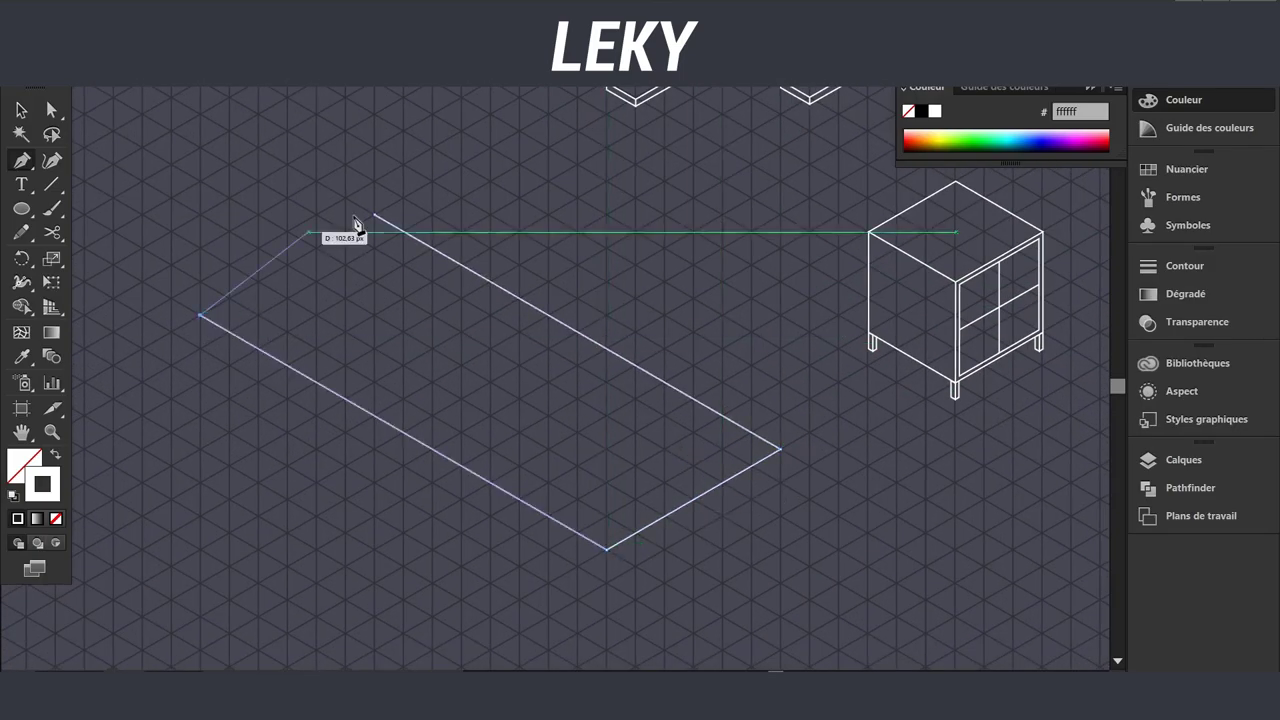
pyautogui.click(350, 221)
pyautogui.press('v')
# Add the bed's vertical thickness edge and its lower side face.
pyautogui.press('p')
pyautogui.click(536, 437)
pyautogui.click(536, 470)
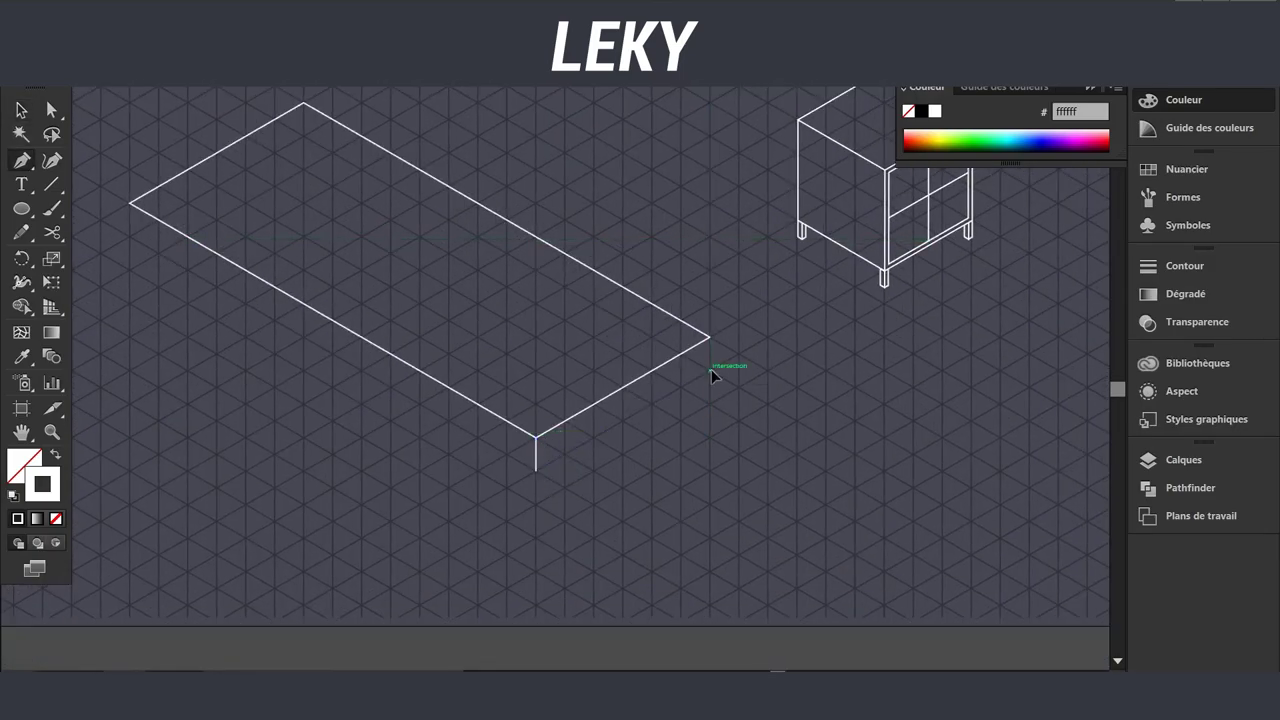
pyautogui.press('p')
pyautogui.hotkey('ctrl', '+')
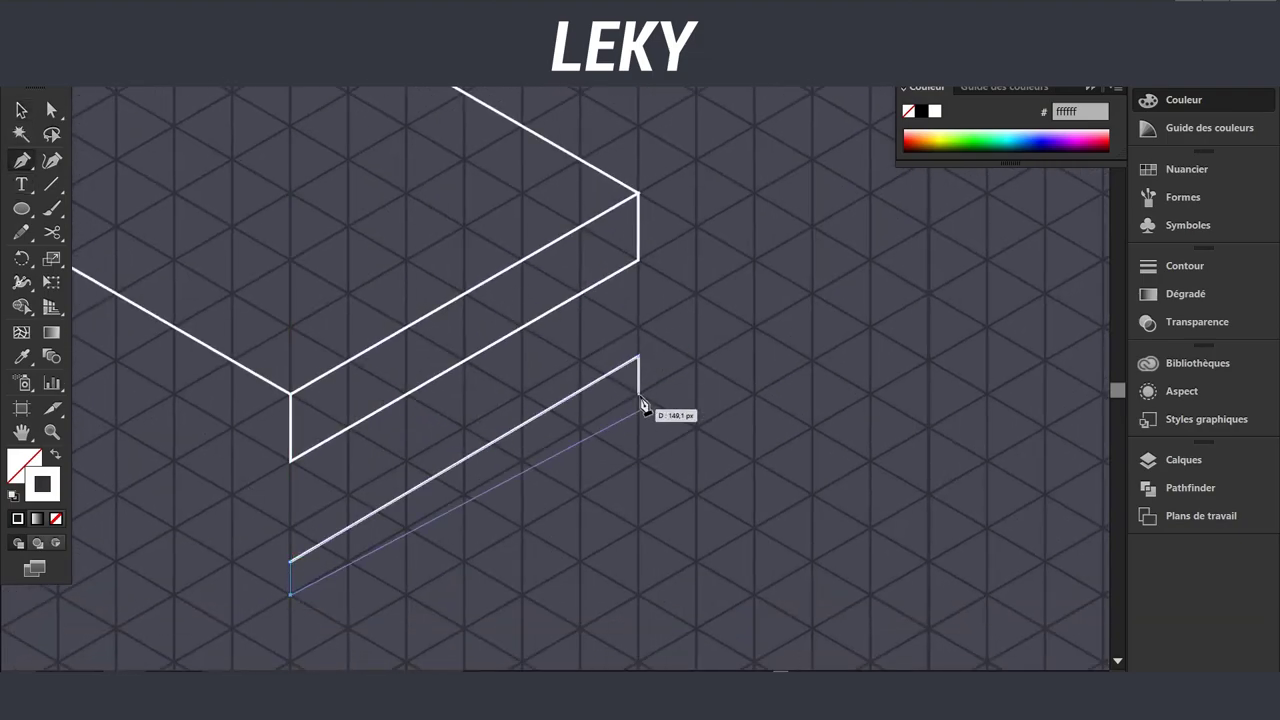
pyautogui.click(640, 404)
pyautogui.click(290, 595)
# Close the bed's front face back at its starting point.
pyautogui.hotkey('ctrl', '+')
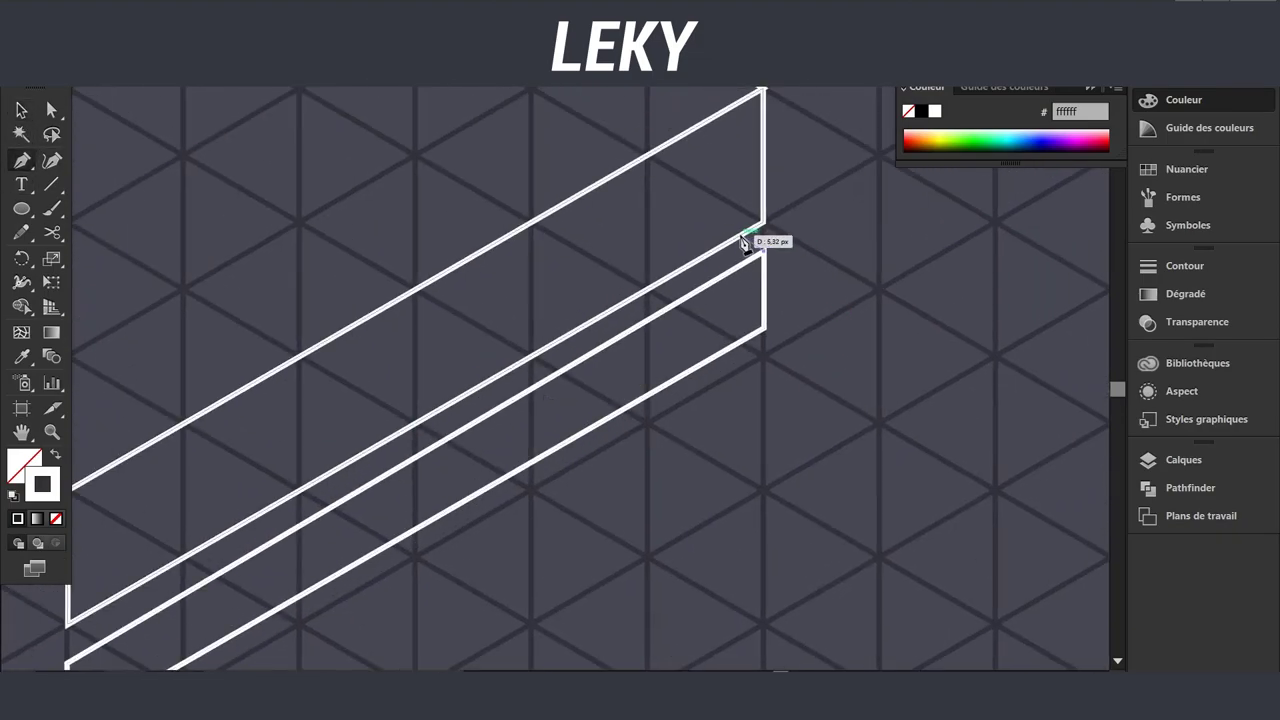
pyautogui.hotkey('ctrl', '-')
pyautogui.hotkey('ctrl', '-')
pyautogui.hotkey('ctrl', '-')
pyautogui.scroll(5, 714, 309)
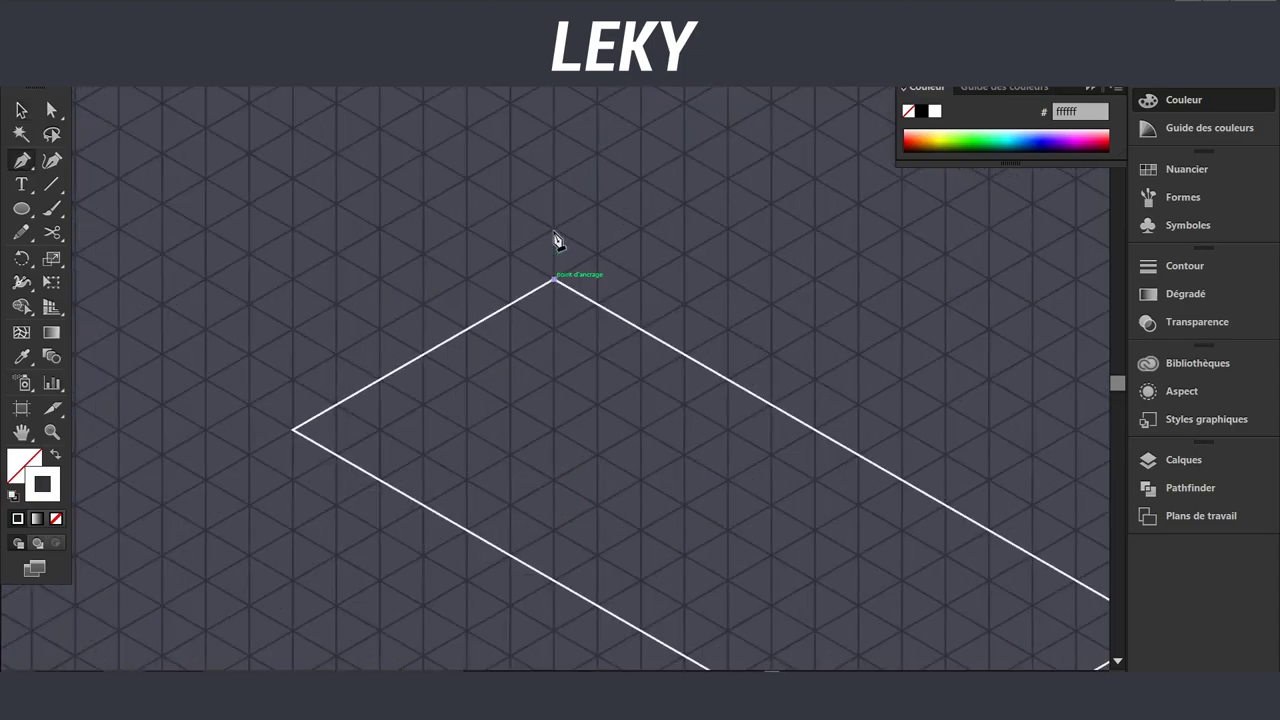
pyautogui.click(291, 431)
pyautogui.hscroll(-3, 580, 238)
pyautogui.scroll(1, 580, 238)
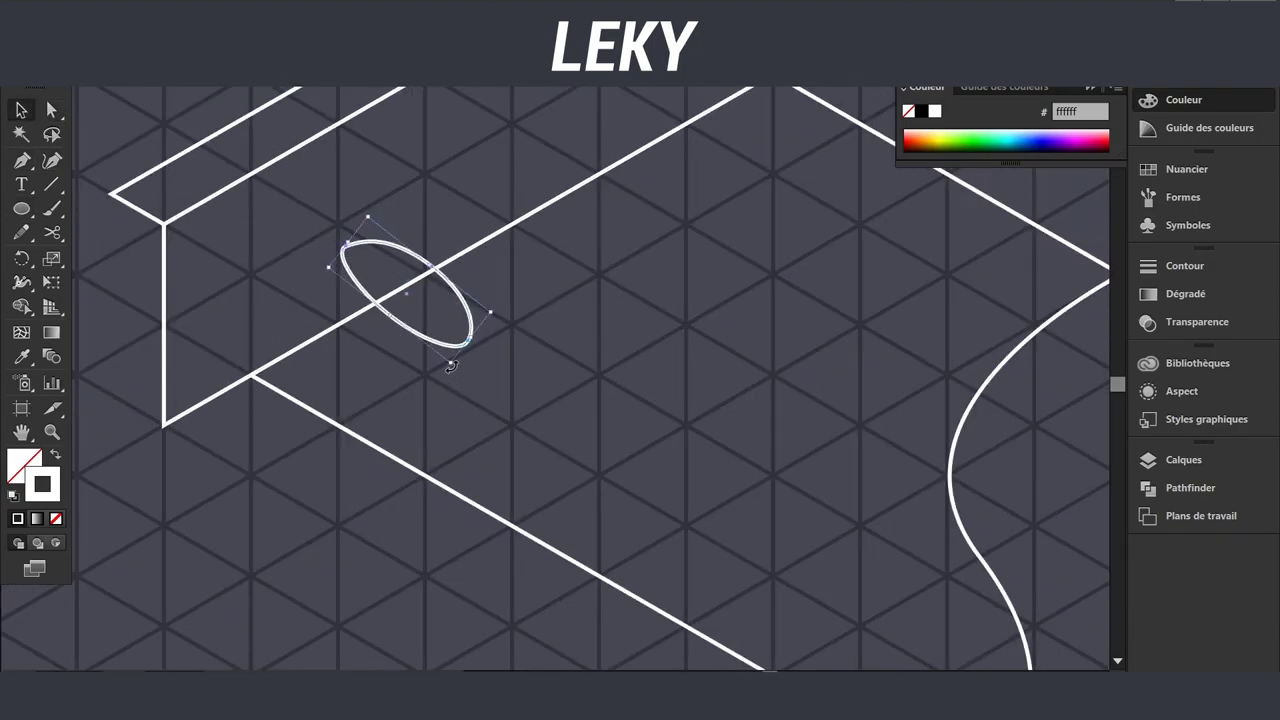
# Extrude the pillow ellipse in 3D at the Isometric position and adjust its rotation.
pyautogui.click(366, 109)
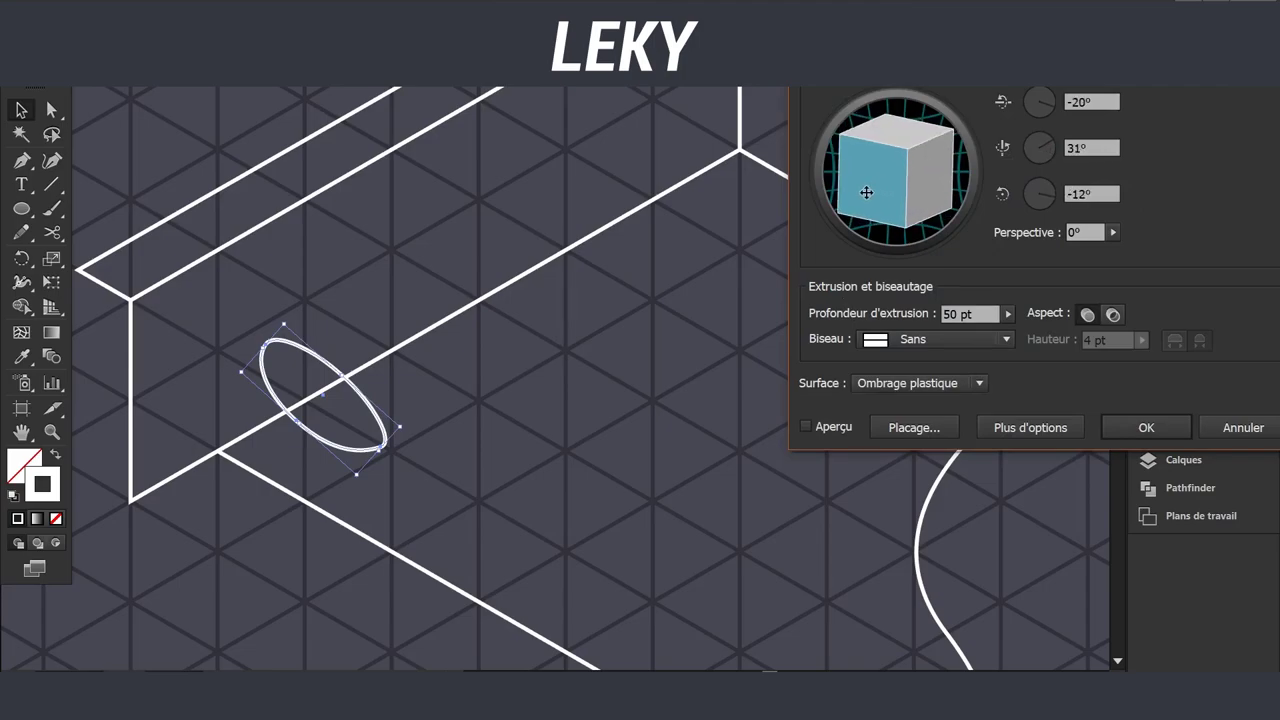
pyautogui.click(990, 300)
pyautogui.click(806, 427)
pyautogui.moveTo(933, 223); pyautogui.dragTo(900, 200)
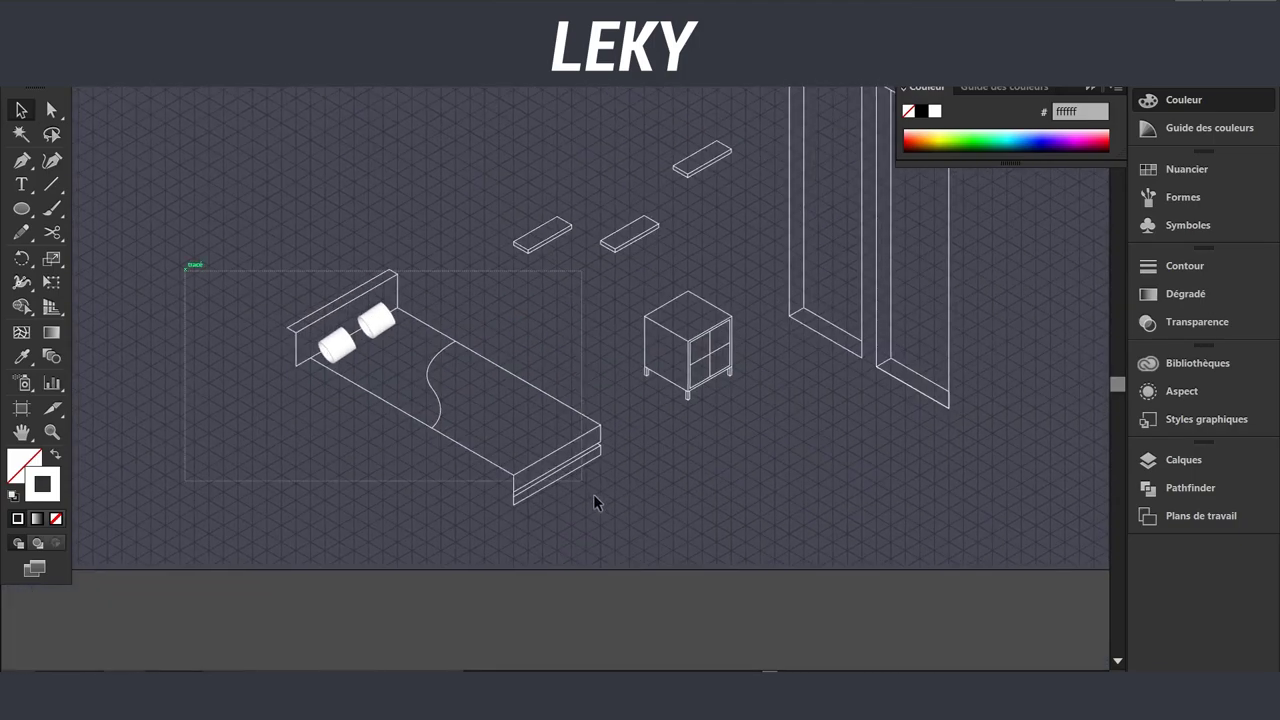
# Drag the bed back into view and further right in the room.
pyautogui.moveTo(618, 310); pyautogui.dragTo(571, 481)
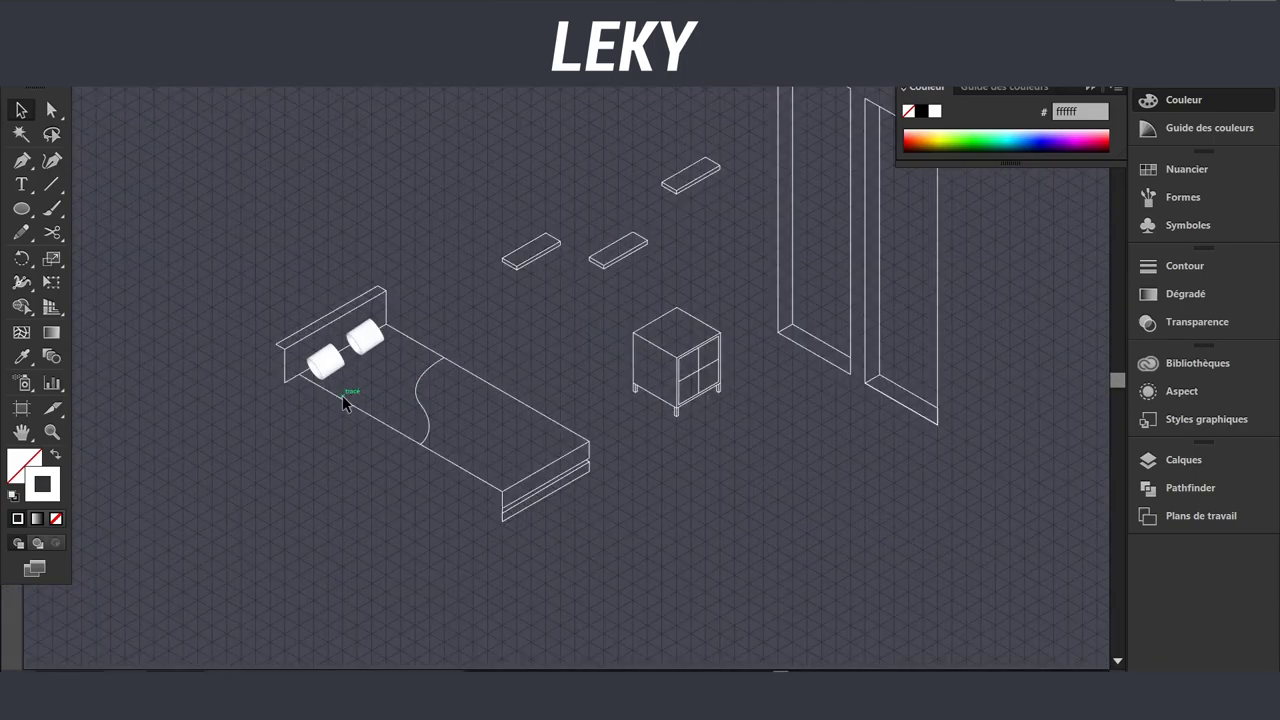
pyautogui.moveTo(330, 370); pyautogui.dragTo(499, 421)
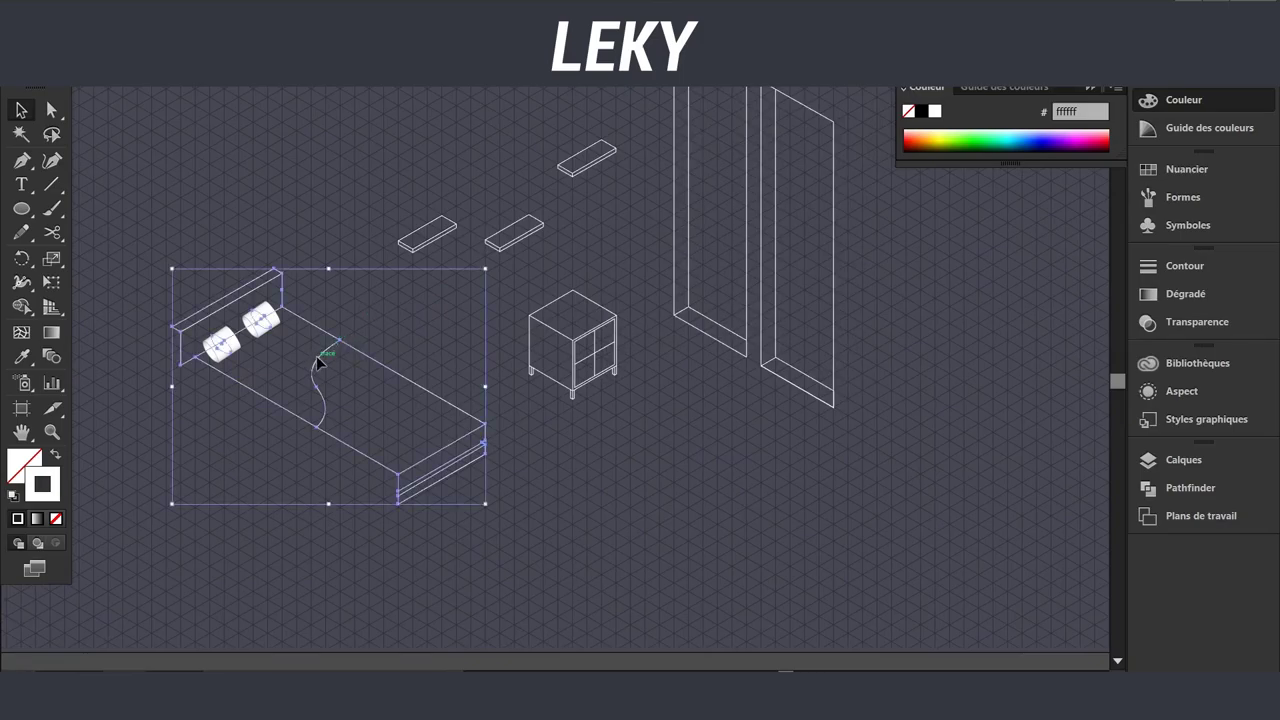
pyautogui.scroll(3, 460, 297)
pyautogui.scroll(4, 491, 337)
pyautogui.press('p')
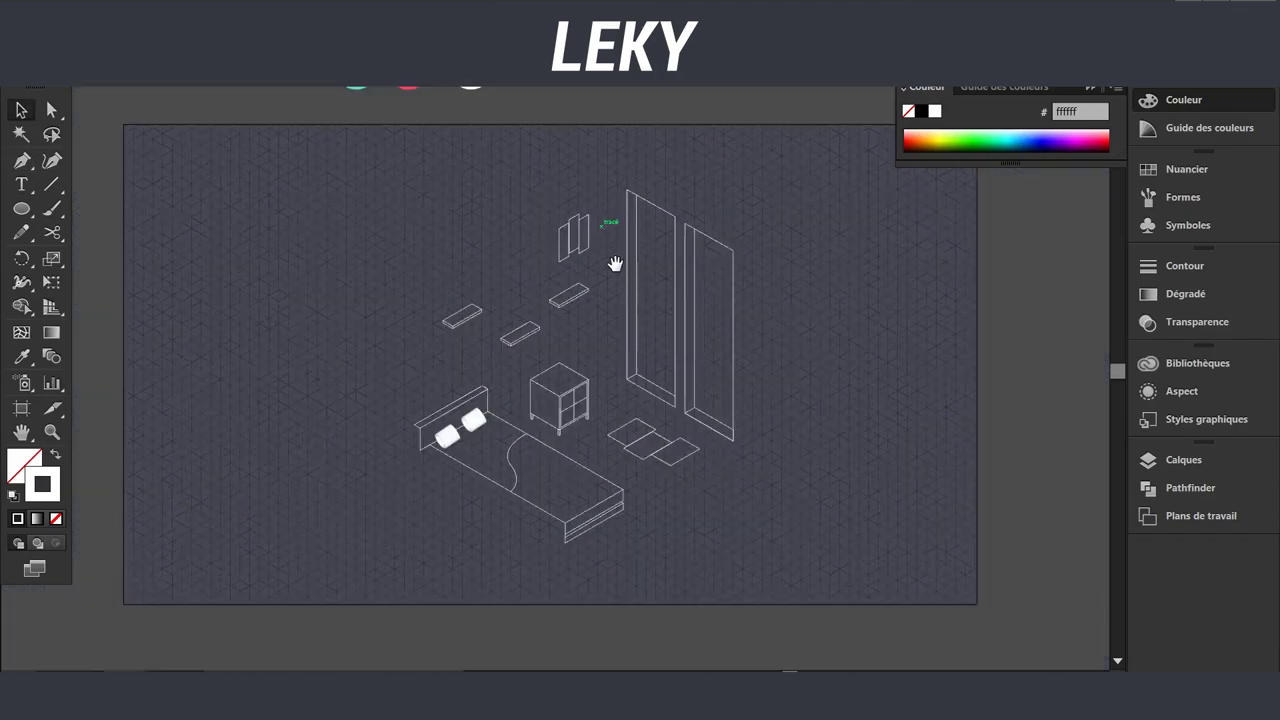
# Draw a small rectangle and extrude it 3 pt deep at the Isometric Left position.
pyautogui.moveTo(537, 280); pyautogui.dragTo(586, 373)
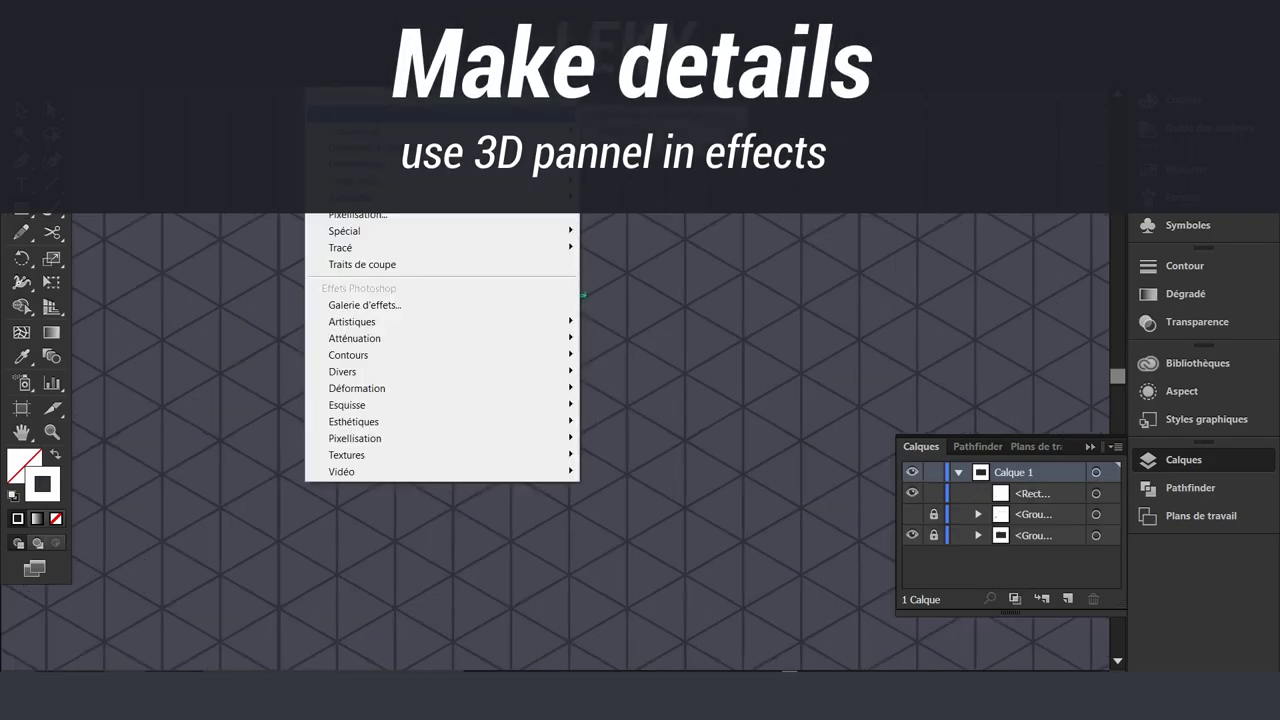
pyautogui.click(903, 262)
pyautogui.click(927, 386)
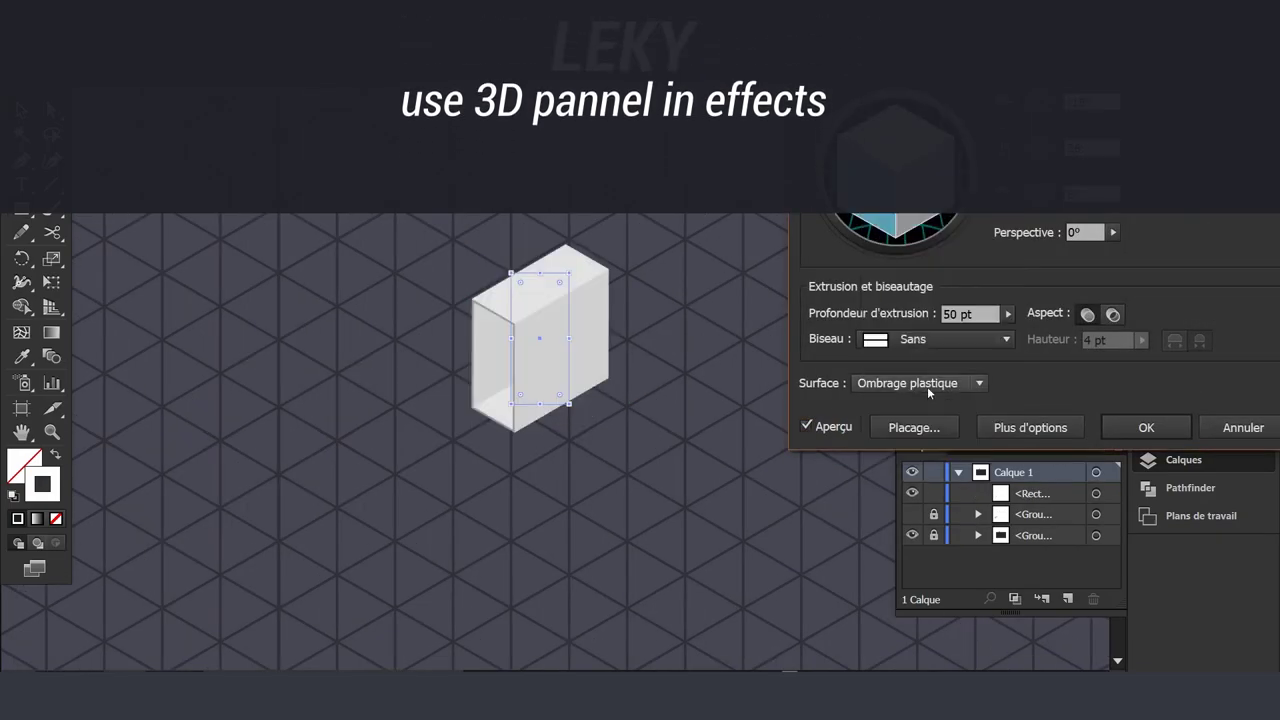
pyautogui.doubleClick(960, 313)
pyautogui.write('2')
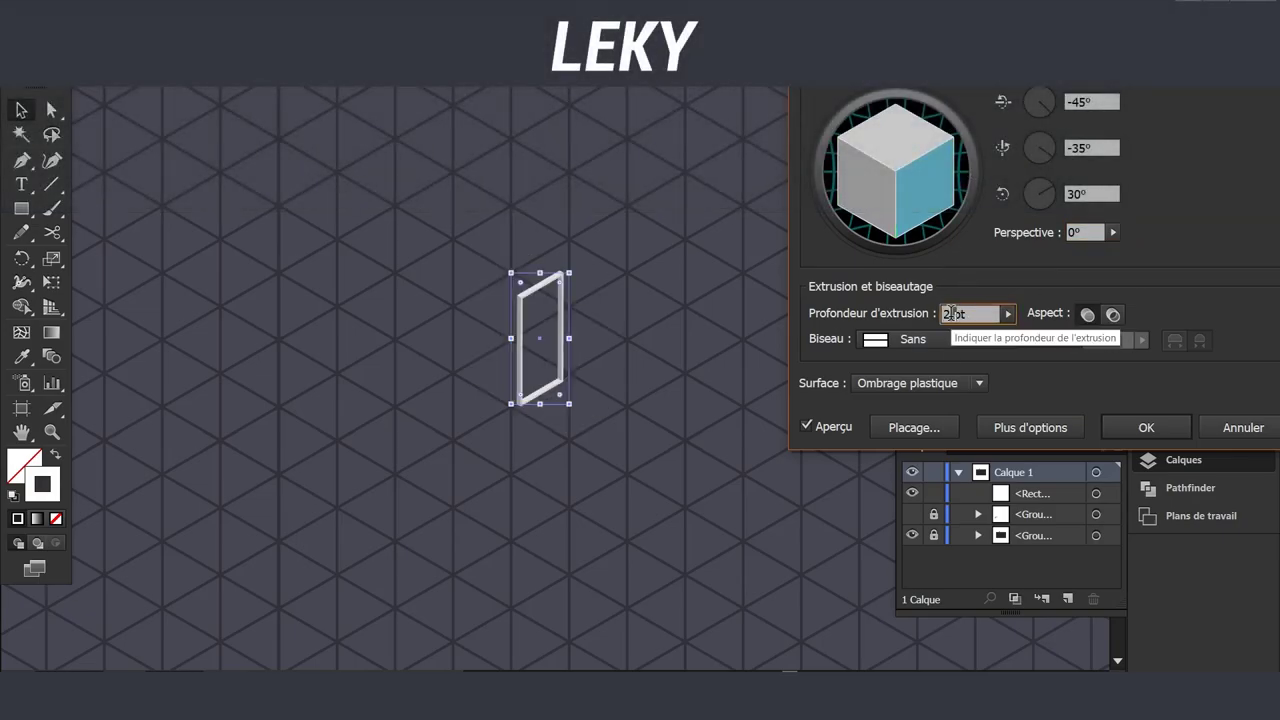
pyautogui.press('Up')
pyautogui.hotkey('shift', 'Tab')
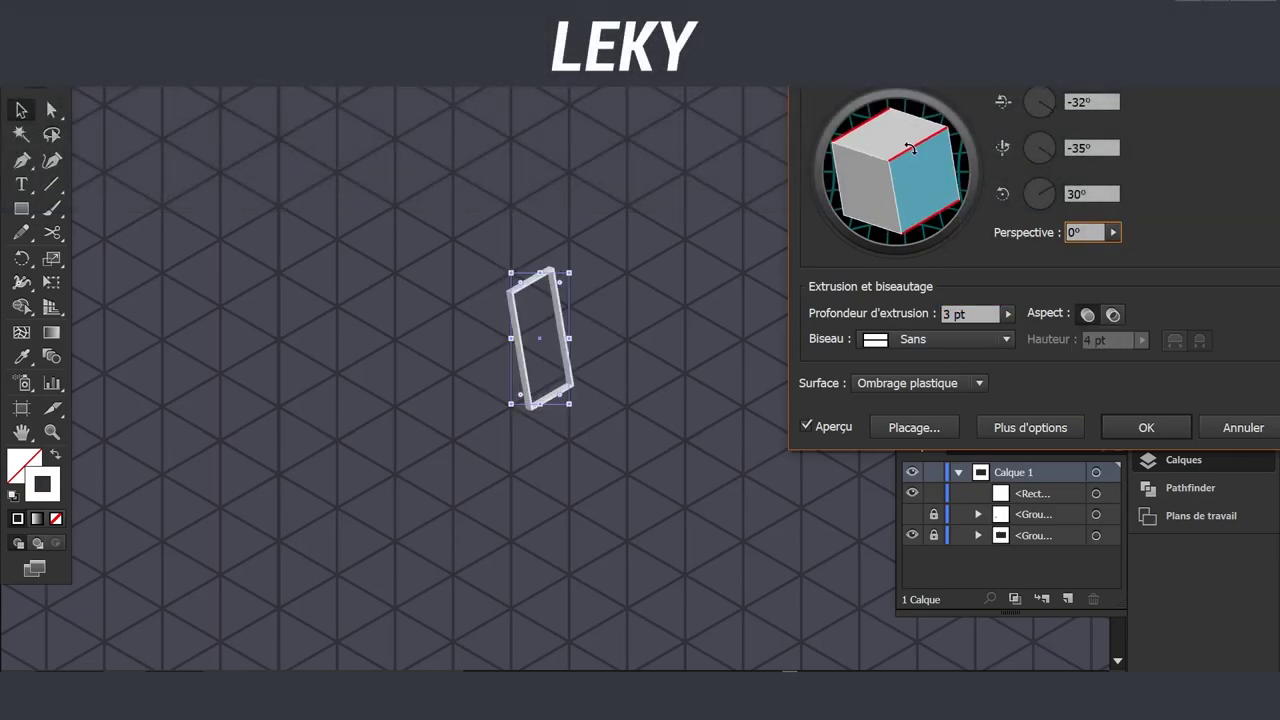
# Apply the 3 pt extrusion and place a copy of the frame to the right.
pyautogui.click(1139, 437)
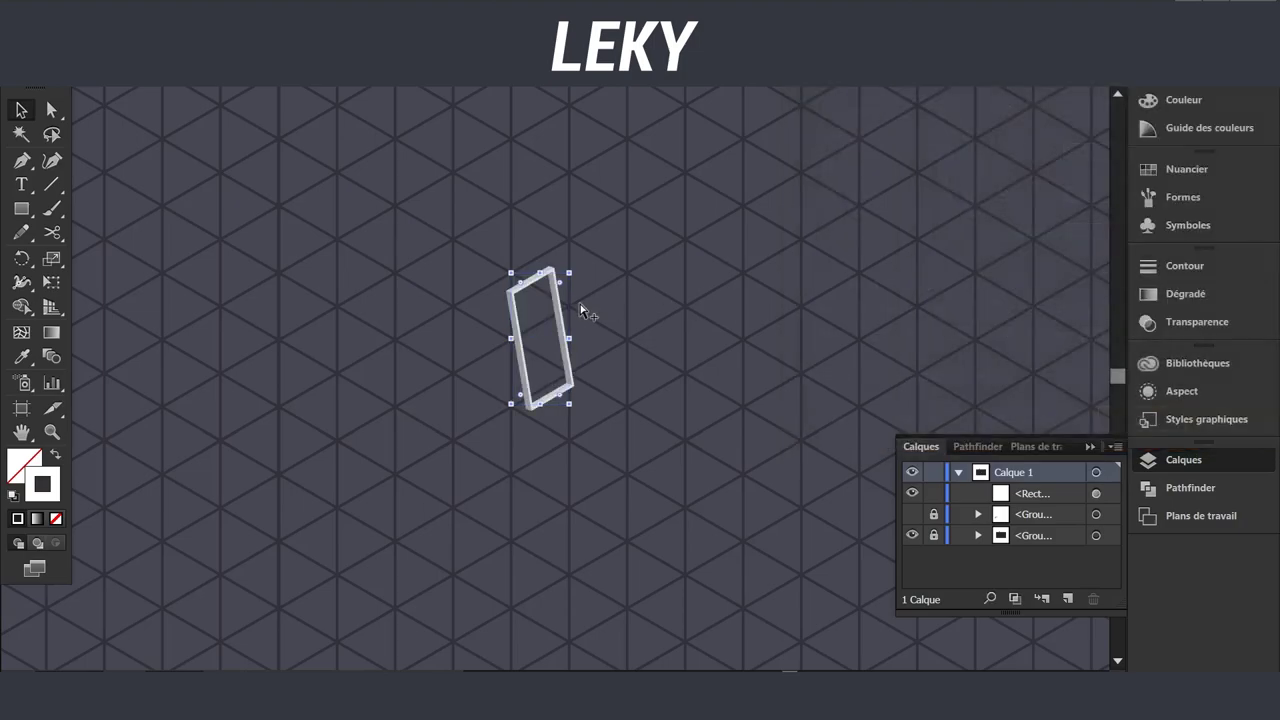
pyautogui.scroll(2, 586, 308)
pyautogui.moveTo(554, 300); pyautogui.dragTo(711, 263)
pyautogui.click(1176, 396)
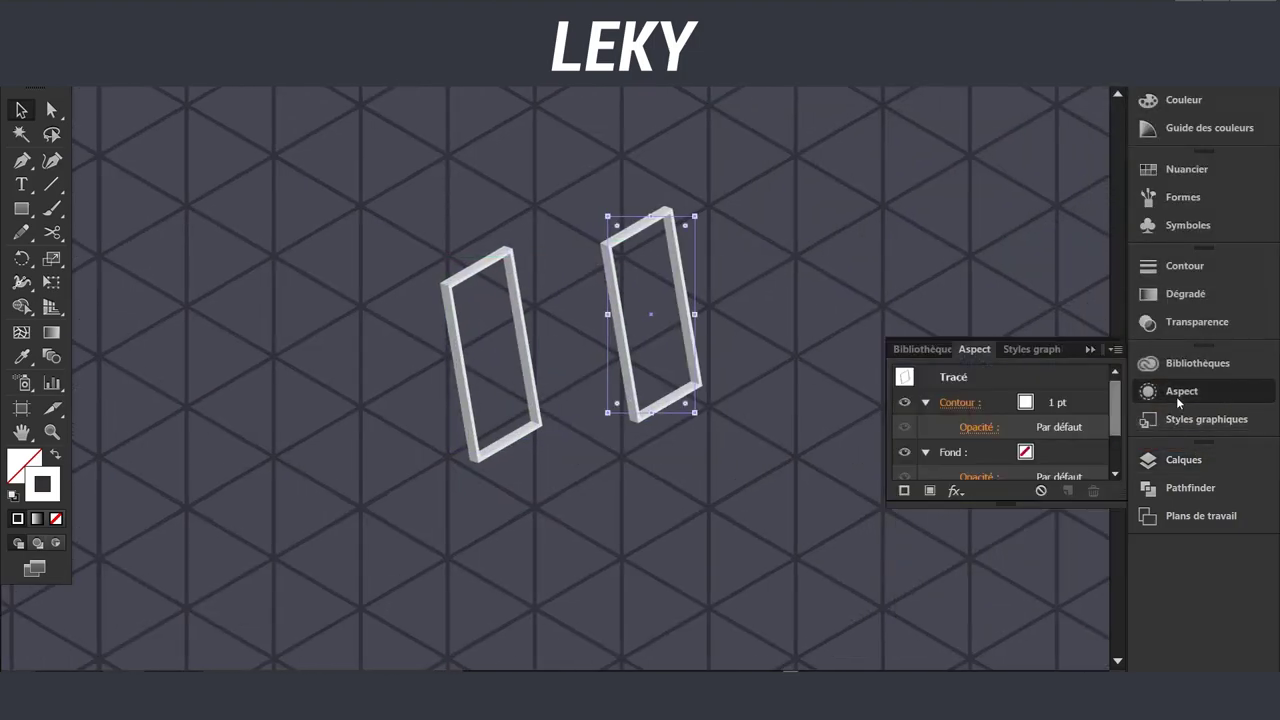
pyautogui.scroll(-2, 1050, 426)
# Reopen the copy's 3D extrusion, rotate it, and nudge it into place.
pyautogui.click(960, 421)
pyautogui.click(835, 437)
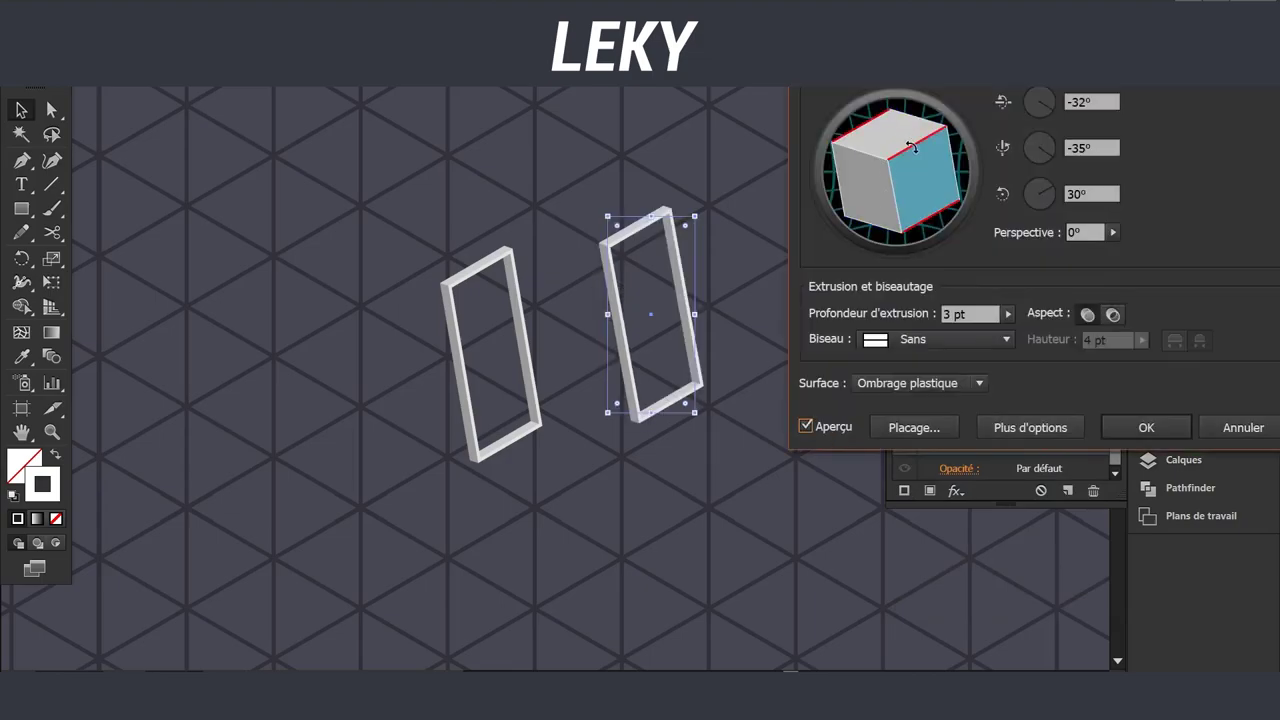
pyautogui.moveTo(878, 150); pyautogui.dragTo(886, 117)
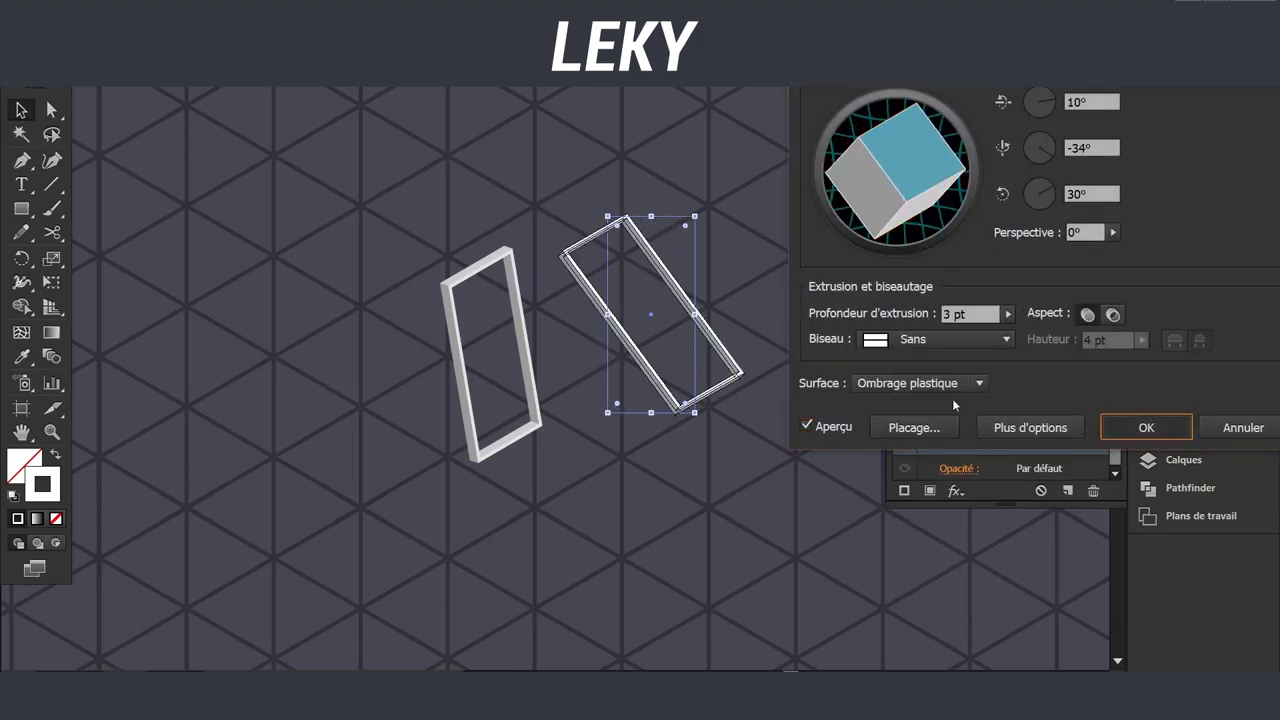
pyautogui.click(1146, 427)
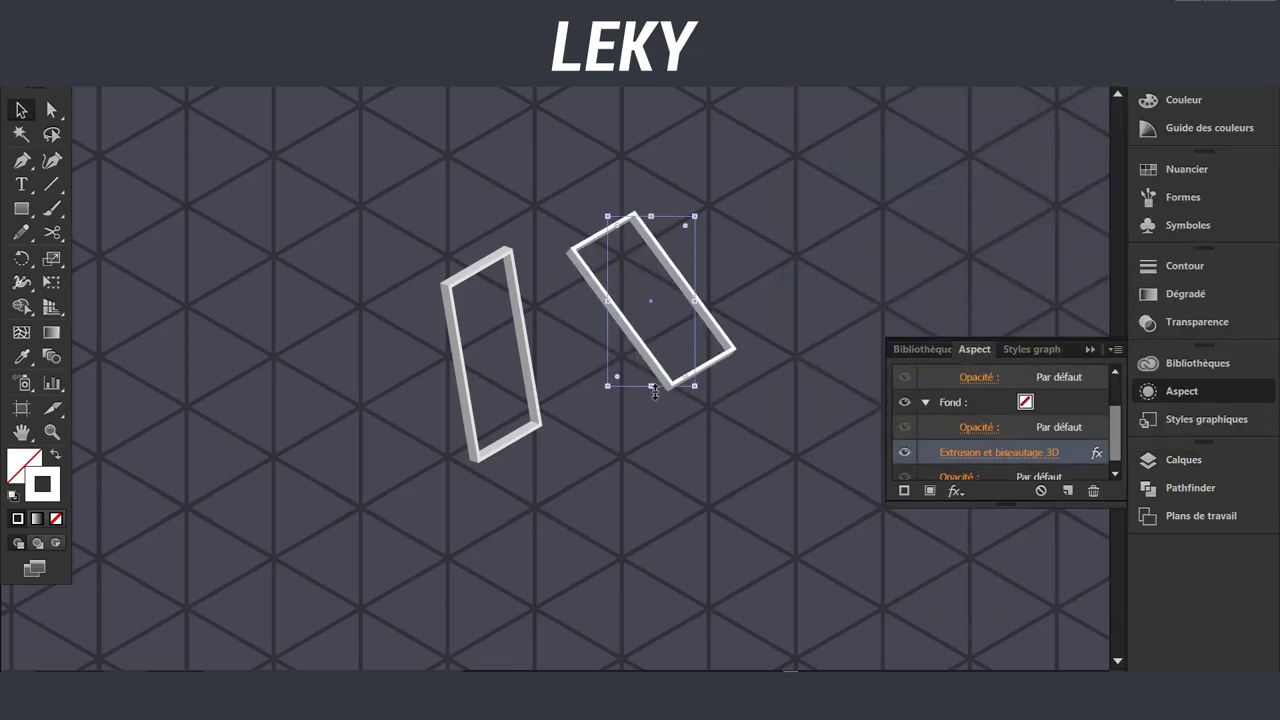
pyautogui.moveTo(648, 356); pyautogui.dragTo(643, 354)
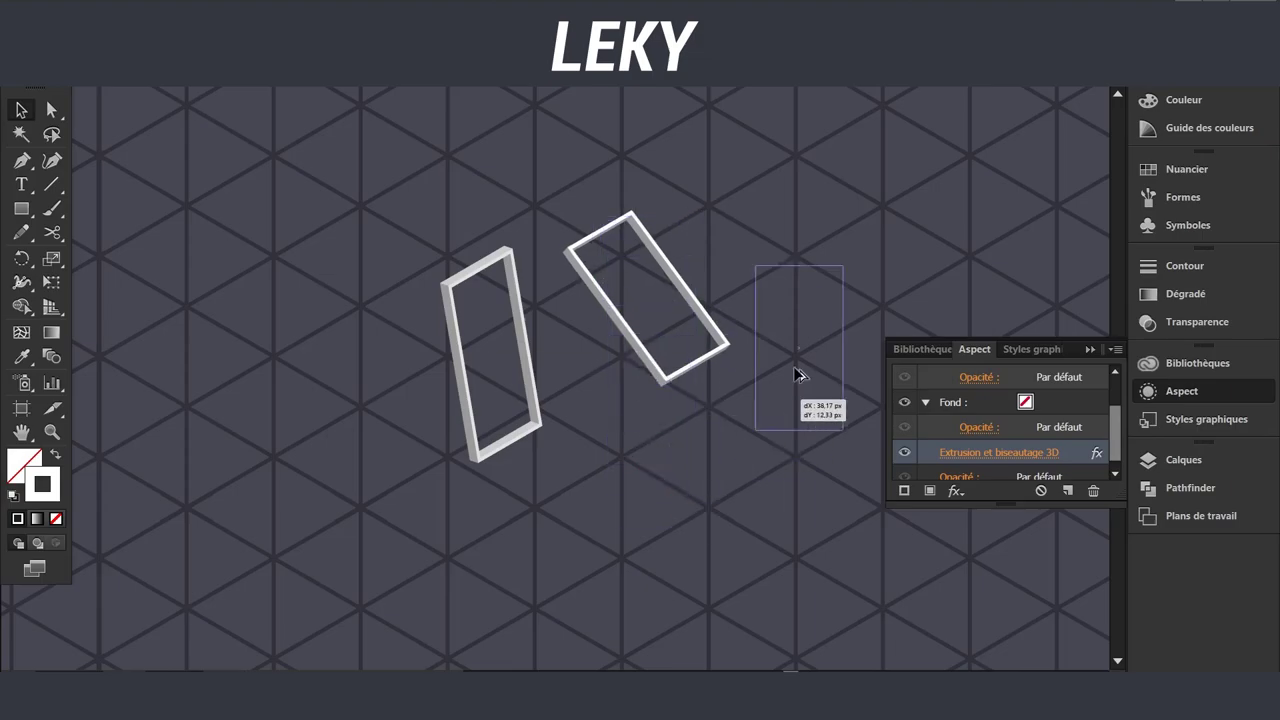
# Place a third frame copy further right and set its 3D position to Isometric Right.
pyautogui.moveTo(797, 374); pyautogui.dragTo(806, 316)
pyautogui.doubleClick(990, 452)
pyautogui.moveTo(921, 198)
pyautogui.mouseDown()
pyautogui.moveTo(921, 237)
pyautogui.moveTo(889, 163)
pyautogui.mouseUp()
pyautogui.click(824, 424)
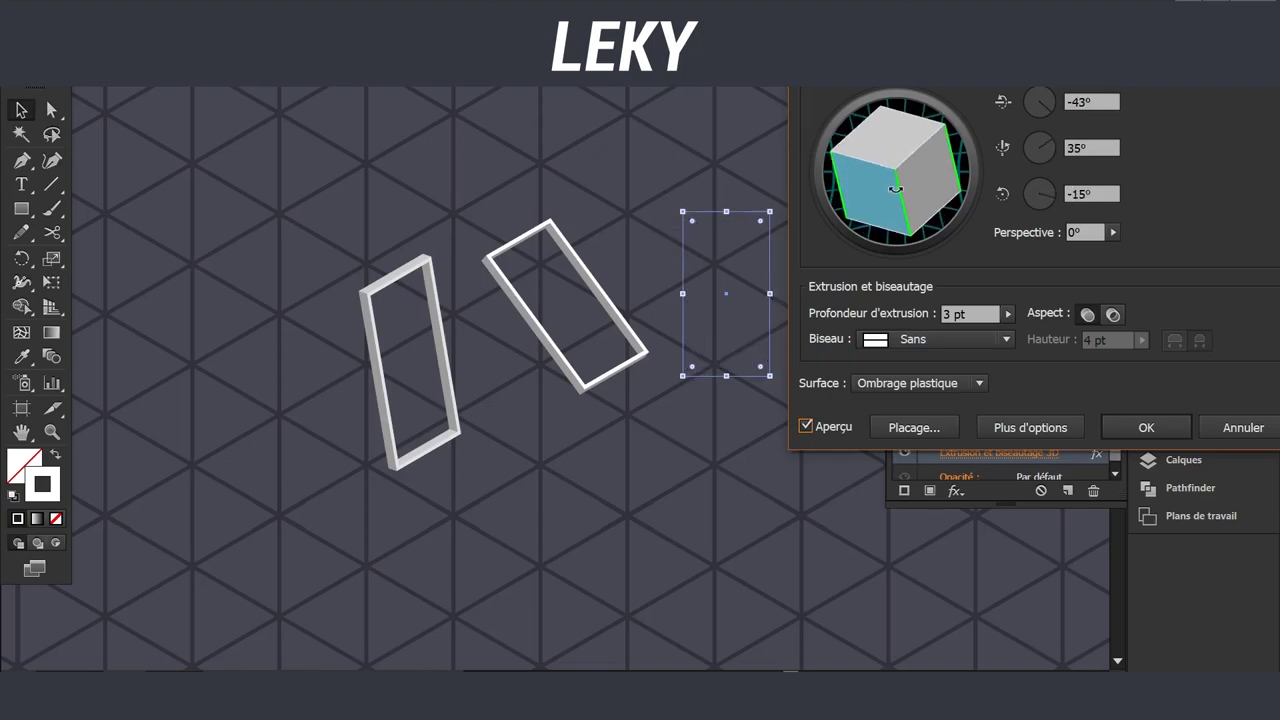
pyautogui.click(940, 72)
pyautogui.click(929, 408)
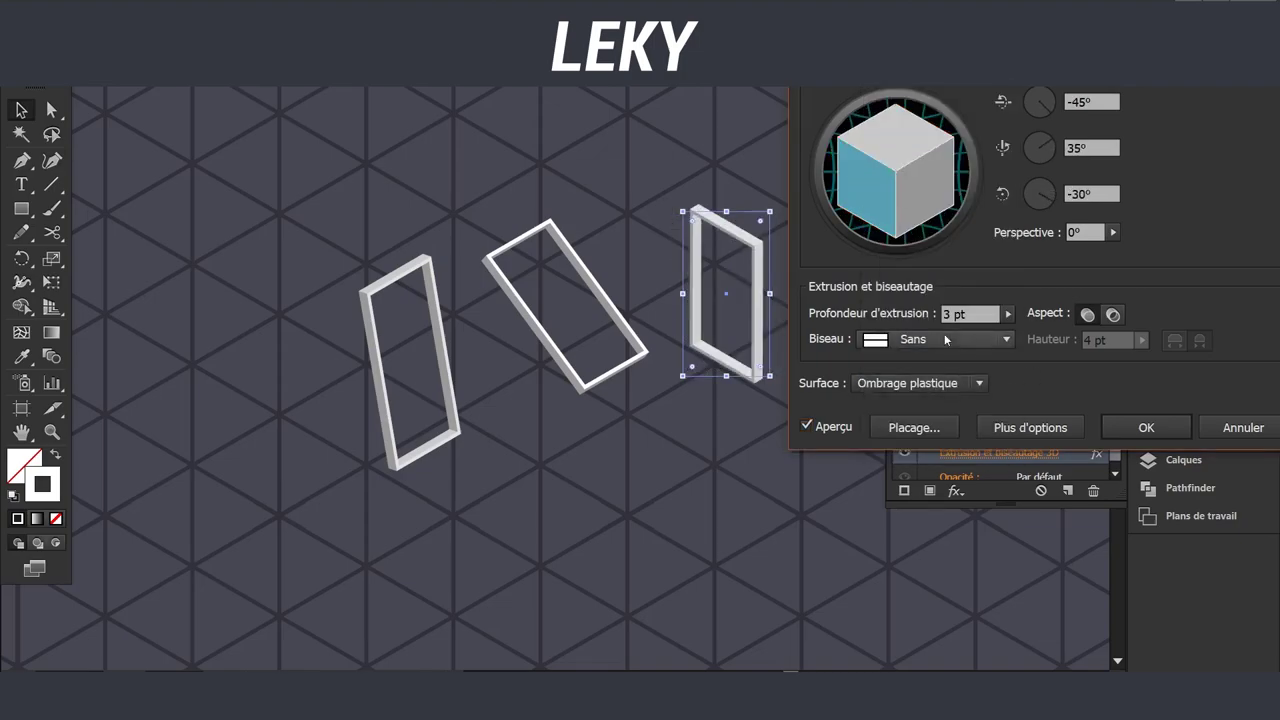
pyautogui.write('4')
pyautogui.click(1146, 427)
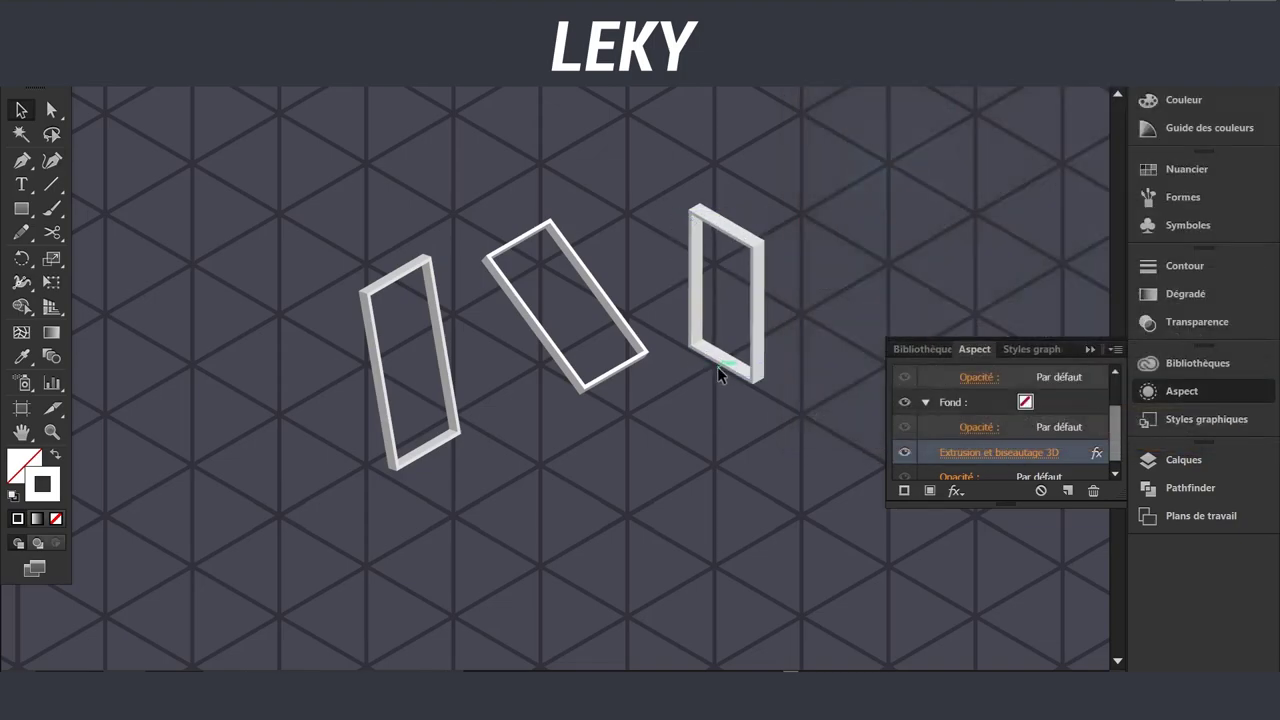
# Move the isometric frame toward the middle and select it.
pyautogui.moveTo(717, 366); pyautogui.dragTo(694, 326)
pyautogui.click(620, 477)
pyautogui.moveTo(620, 304)
pyautogui.mouseDown()
pyautogui.moveTo(675, 289)
pyautogui.moveTo(510, 334)
pyautogui.mouseUp()
pyautogui.click(646, 320)
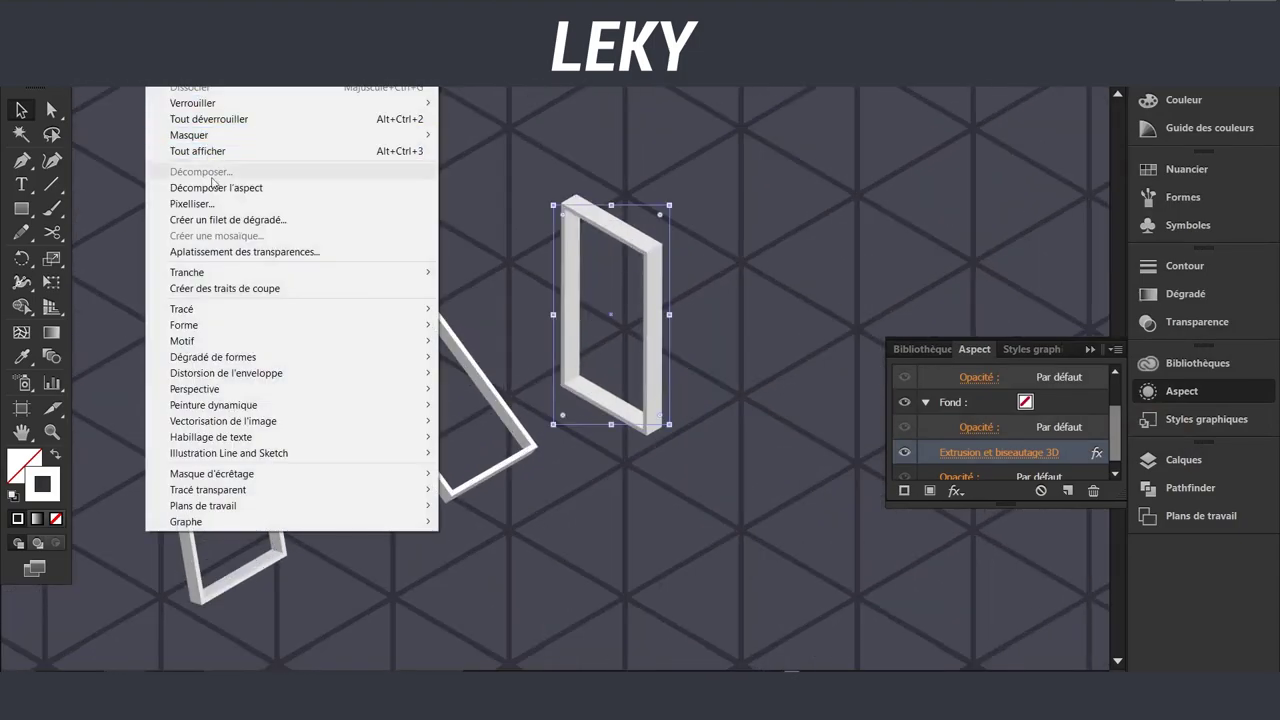
# Expand the frame's 3D appearance into editable shapes and select the group.
pyautogui.click(251, 189)
pyautogui.hotkey('ctrl', 'shift', 'a')
pyautogui.scroll(2, 648, 250)
pyautogui.click(500, 170)
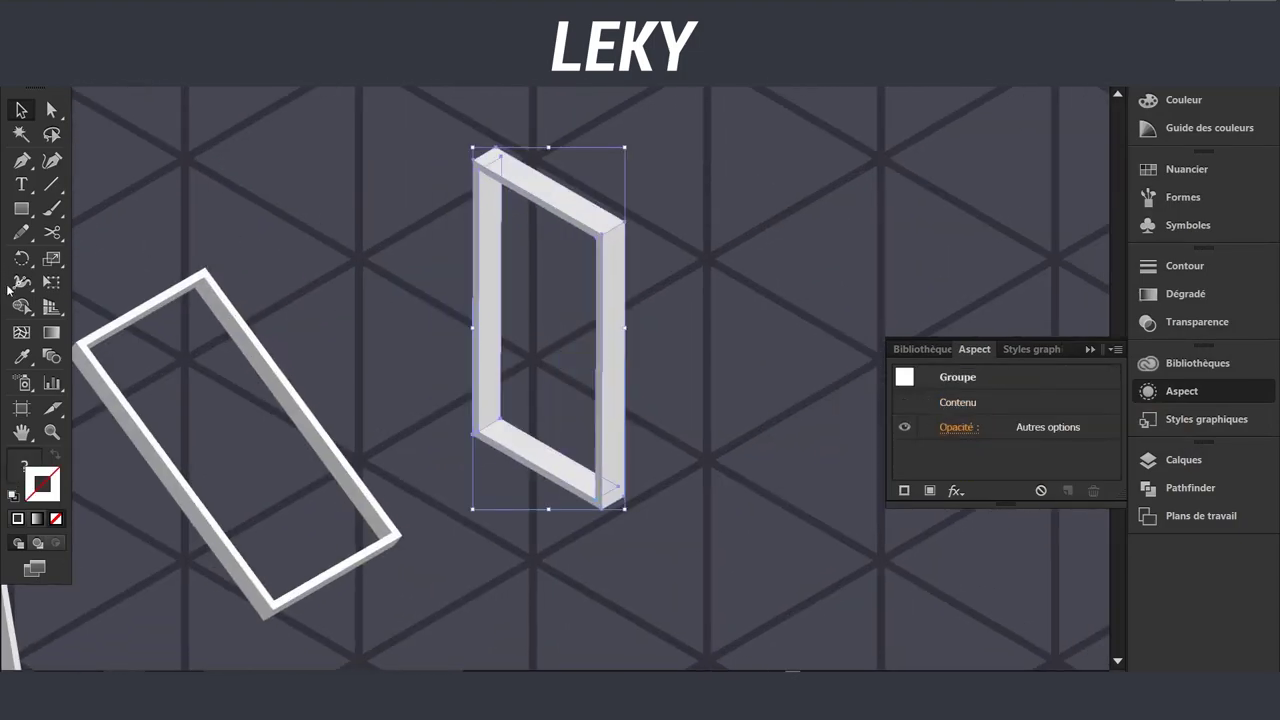
pyautogui.scroll(2, 500, 168)
# Merge the left and top faces into white with Shape Builder and delete the extra faces.
pyautogui.hotkey('shift', 'm')
pyautogui.press(',')
pyautogui.moveTo(466, 263); pyautogui.dragTo(491, 163)
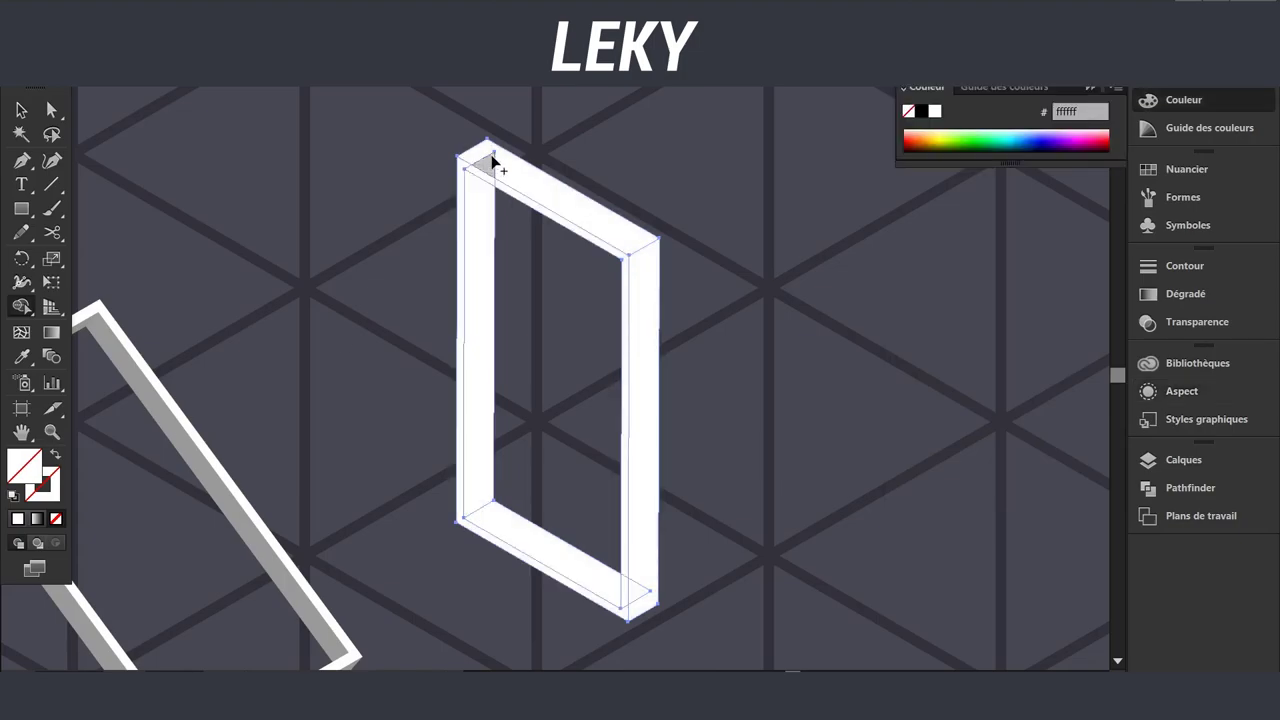
pyautogui.keyDown('alt'); pyautogui.click(634, 279); pyautogui.keyUp('alt')
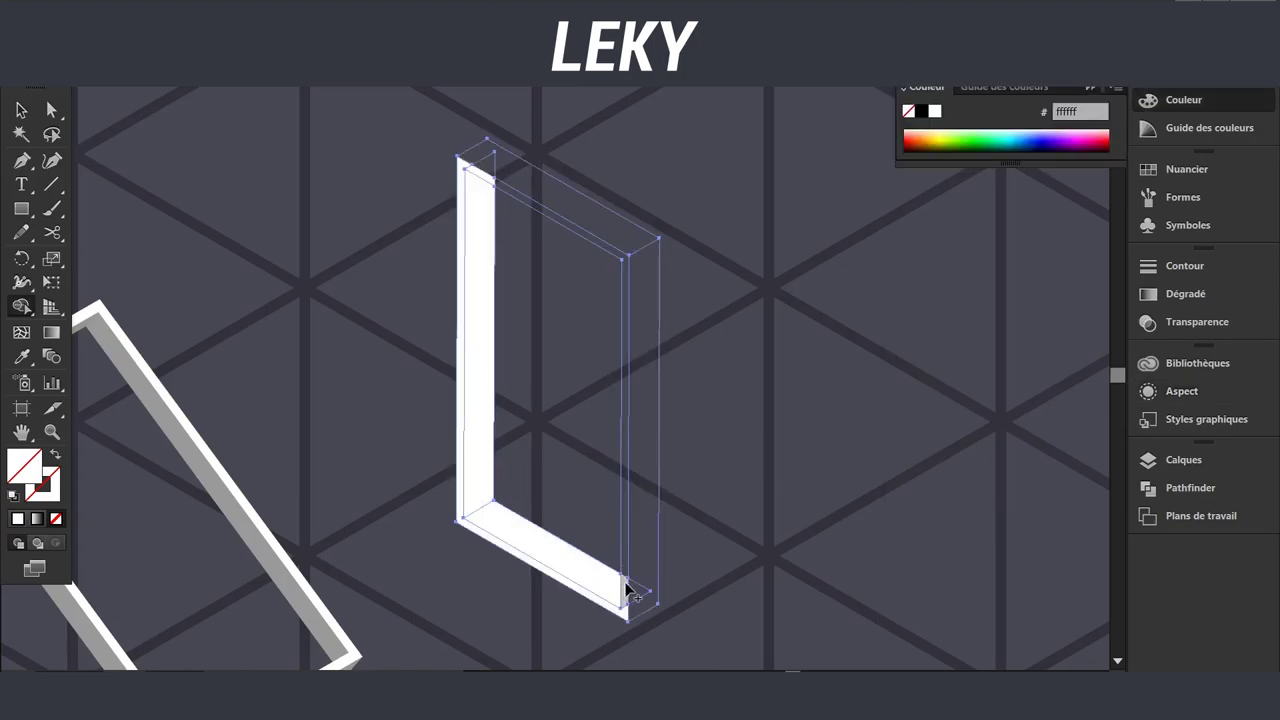
pyautogui.keyDown('alt'); pyautogui.click(468, 242); pyautogui.keyUp('alt')
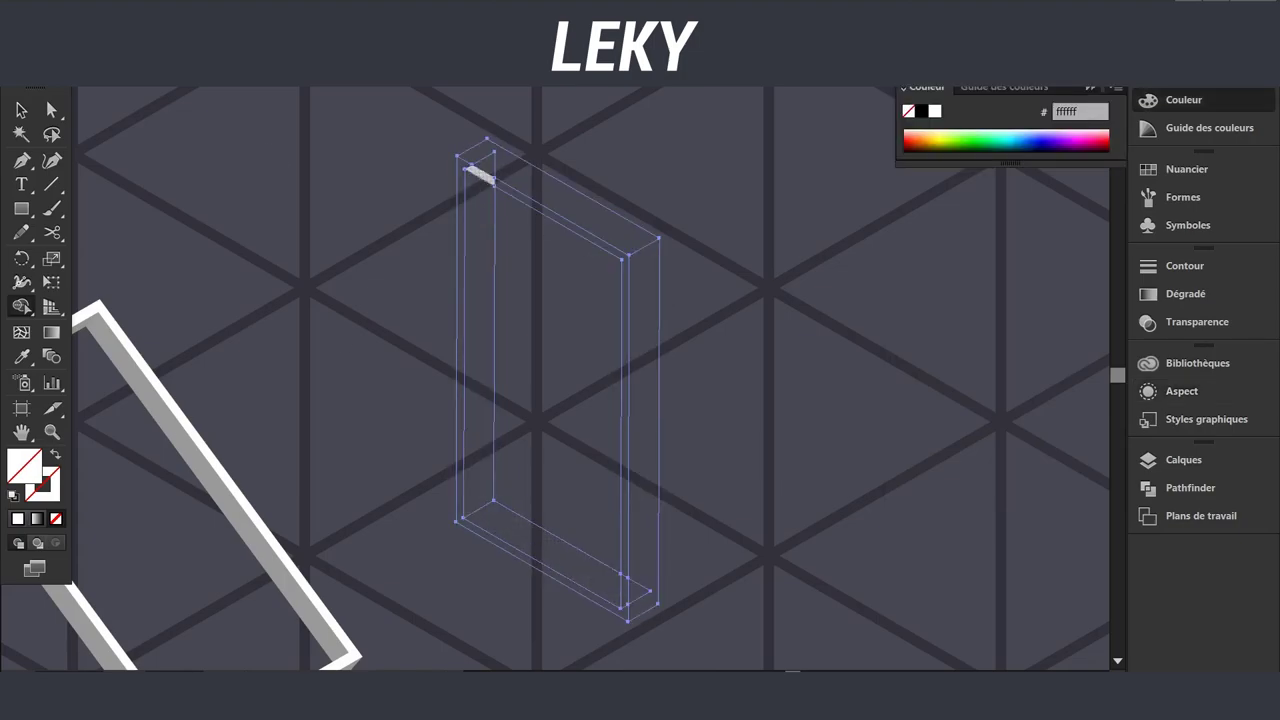
pyautogui.hotkey('ctrl', 'y')
# Ungroup the white frame pieces, select the right vertical strip, and show Pathfinder.
pyautogui.rightClick(541, 172)
pyautogui.click(686, 451)
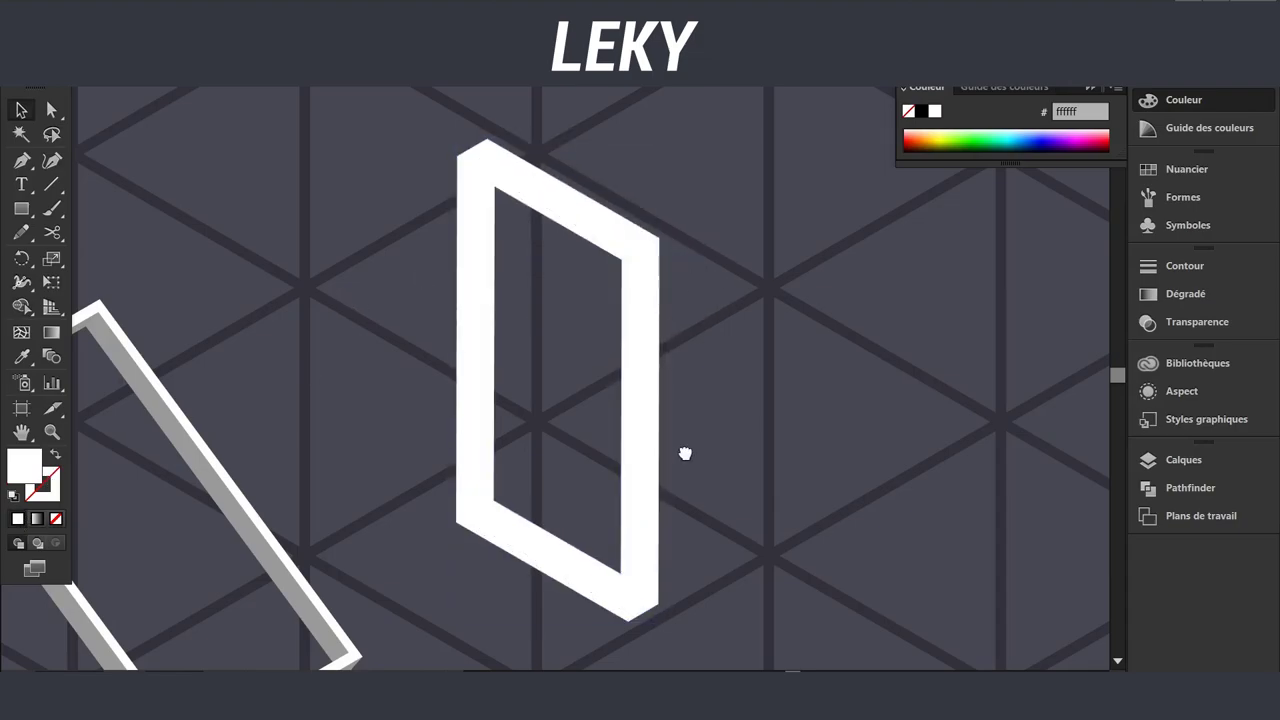
pyautogui.scroll(-2, 696, 278)
pyautogui.moveTo(624, 230); pyautogui.dragTo(665, 265)
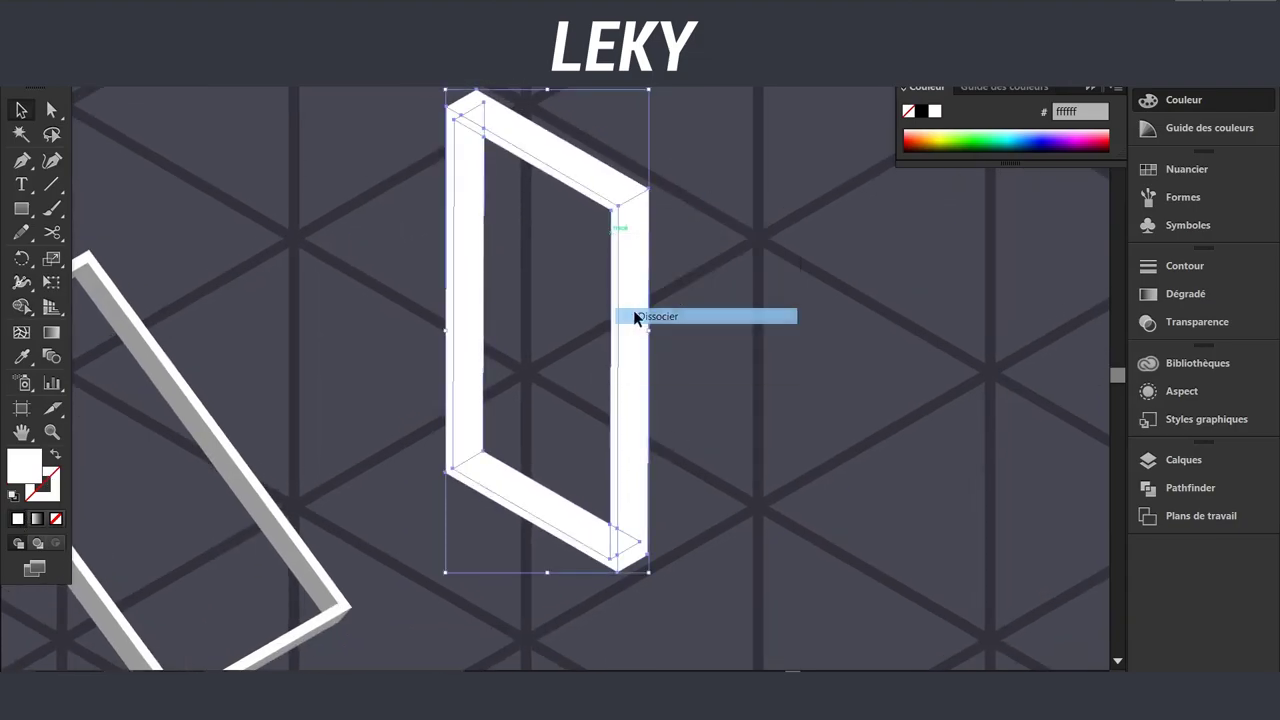
pyautogui.click(636, 316)
pyautogui.click(640, 281)
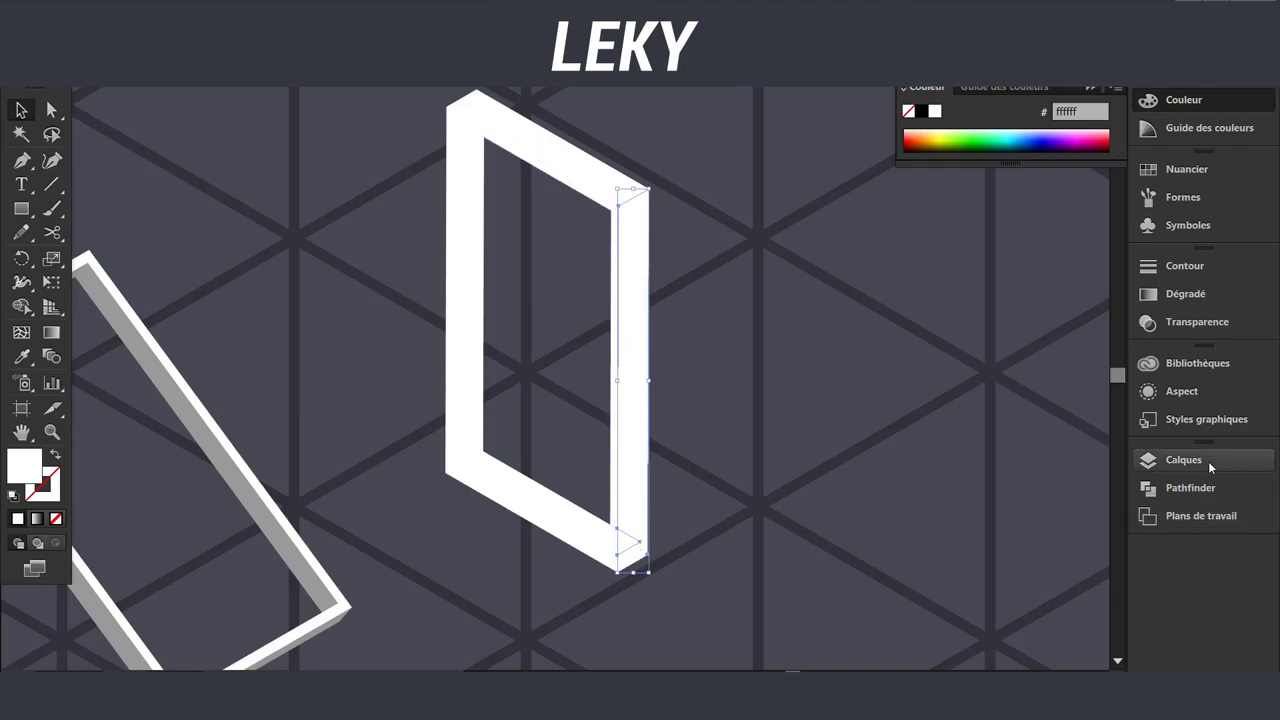
pyautogui.click(1185, 487)
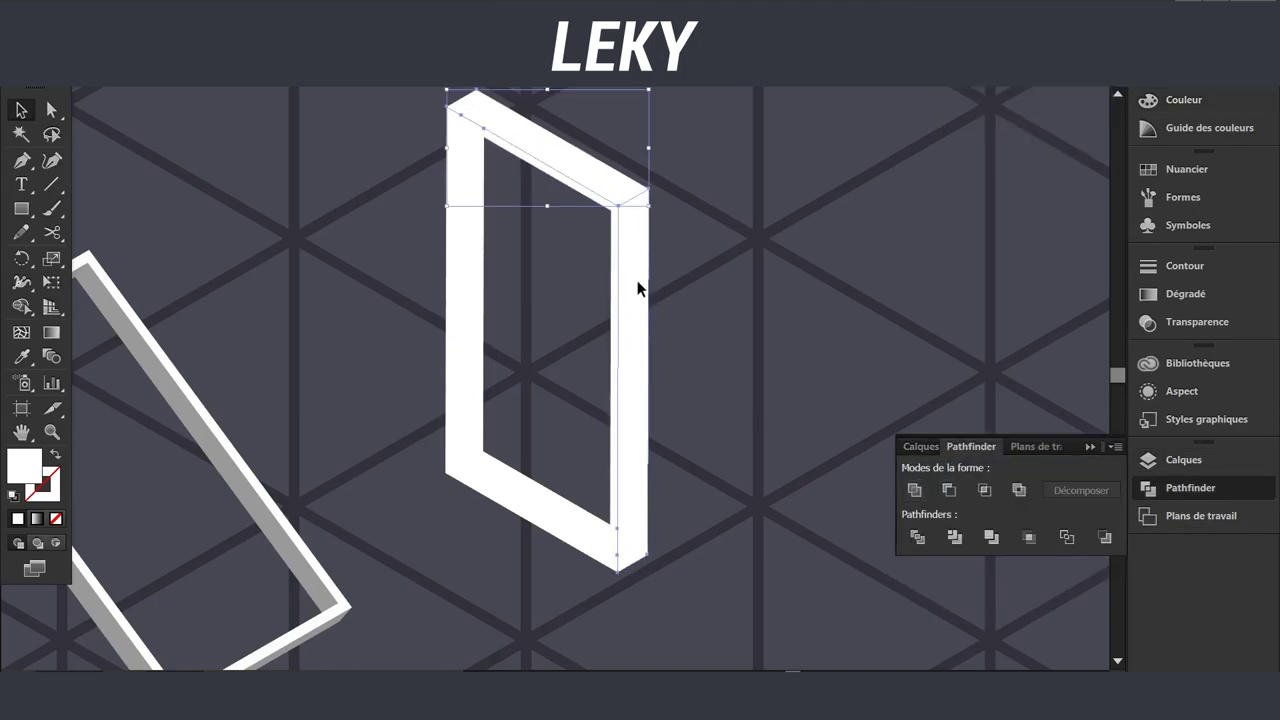
# Trace a closed four-sided panel over the window frame's strips.
pyautogui.moveTo(531, 323); pyautogui.dragTo(603, 318)
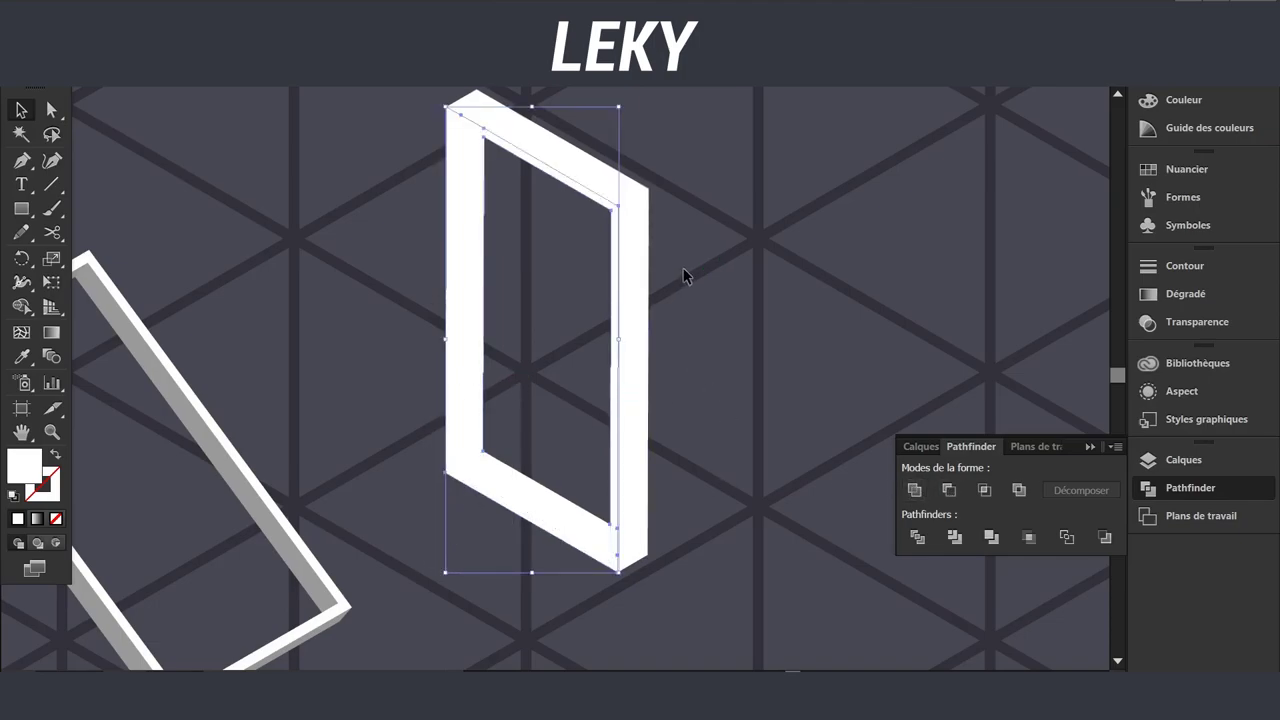
pyautogui.click(610, 523)
pyautogui.click(484, 451)
pyautogui.click(484, 137)
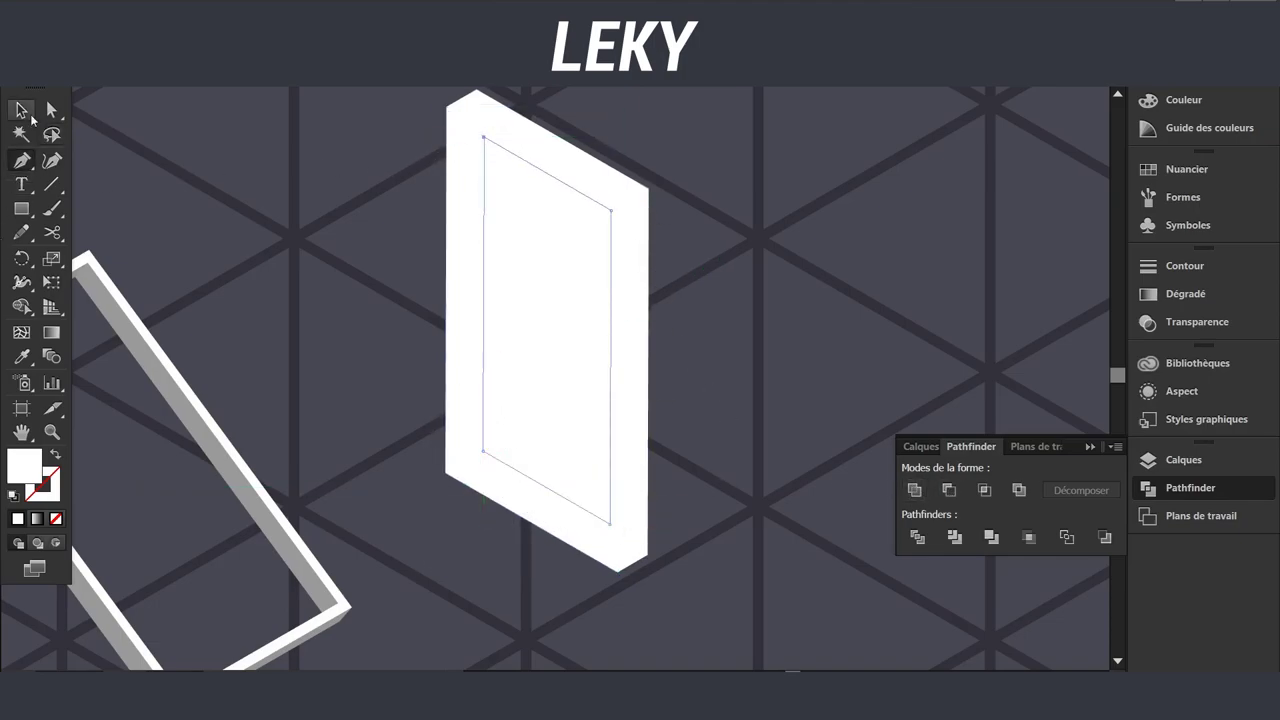
# Give the panel a light green fill.
pyautogui.doubleClick(24, 465)
pyautogui.click(757, 306)
pyautogui.press('Return')
pyautogui.hotkey('ctrl', '0')
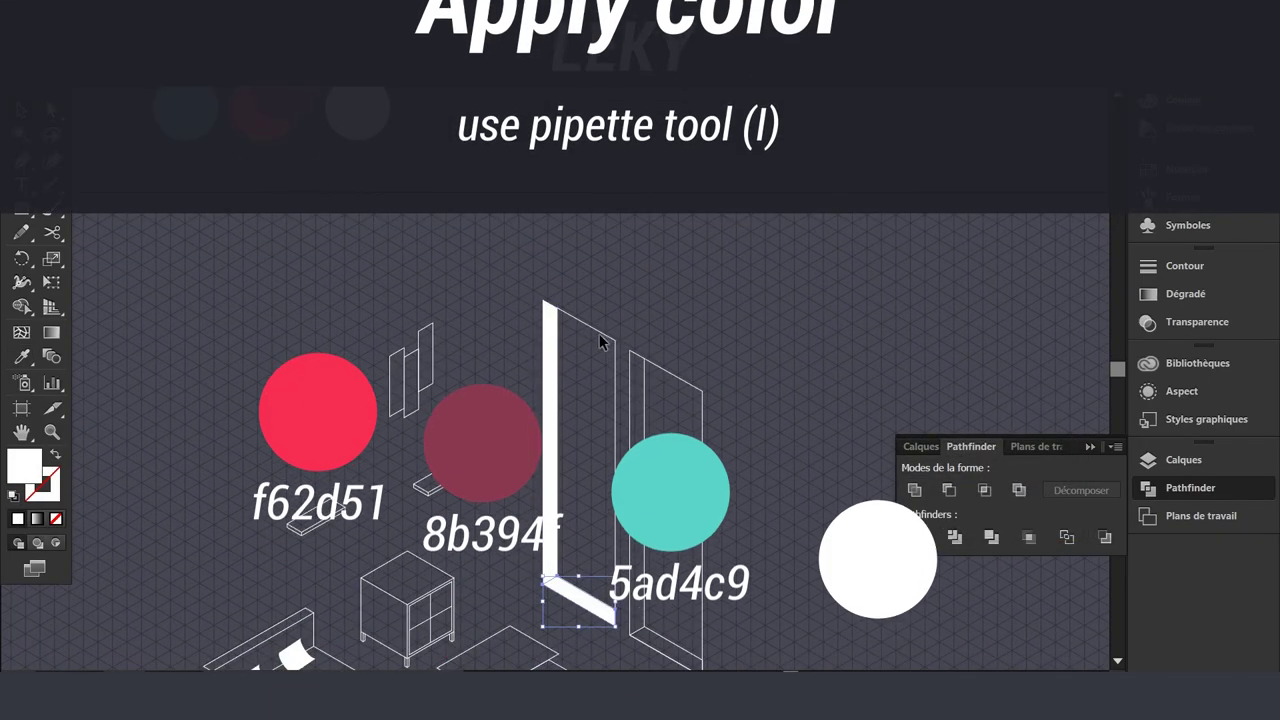
# Set a light grey fill, then eyedropper white from the frame onto the sill below the right window.
pyautogui.doubleClick(24, 465)
pyautogui.press('Return')
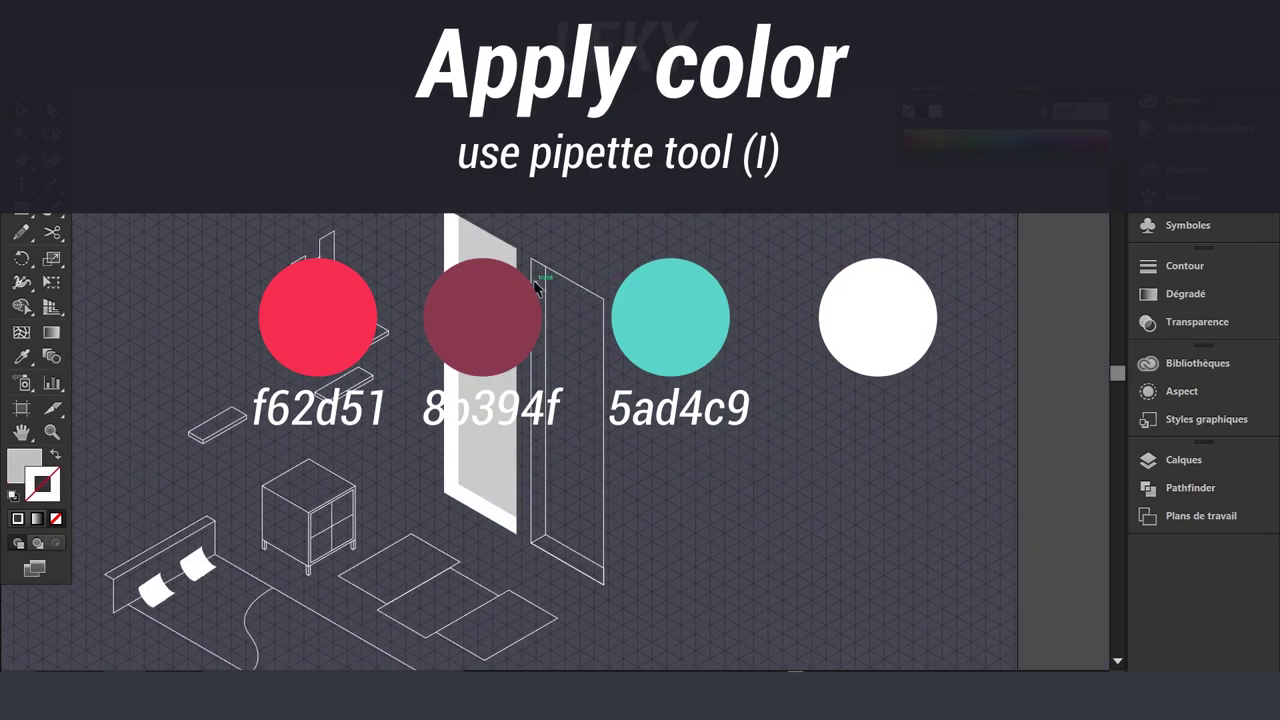
pyautogui.click(567, 560)
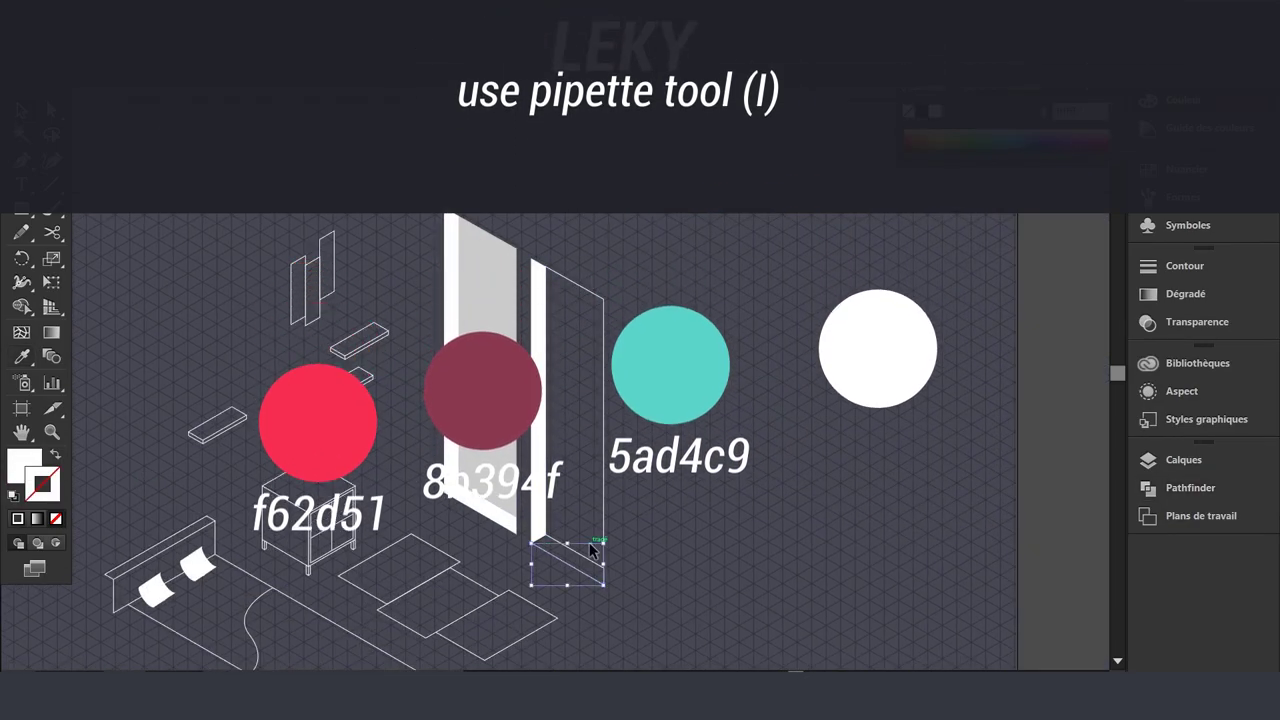
pyautogui.press('i')
pyautogui.click(453, 338)
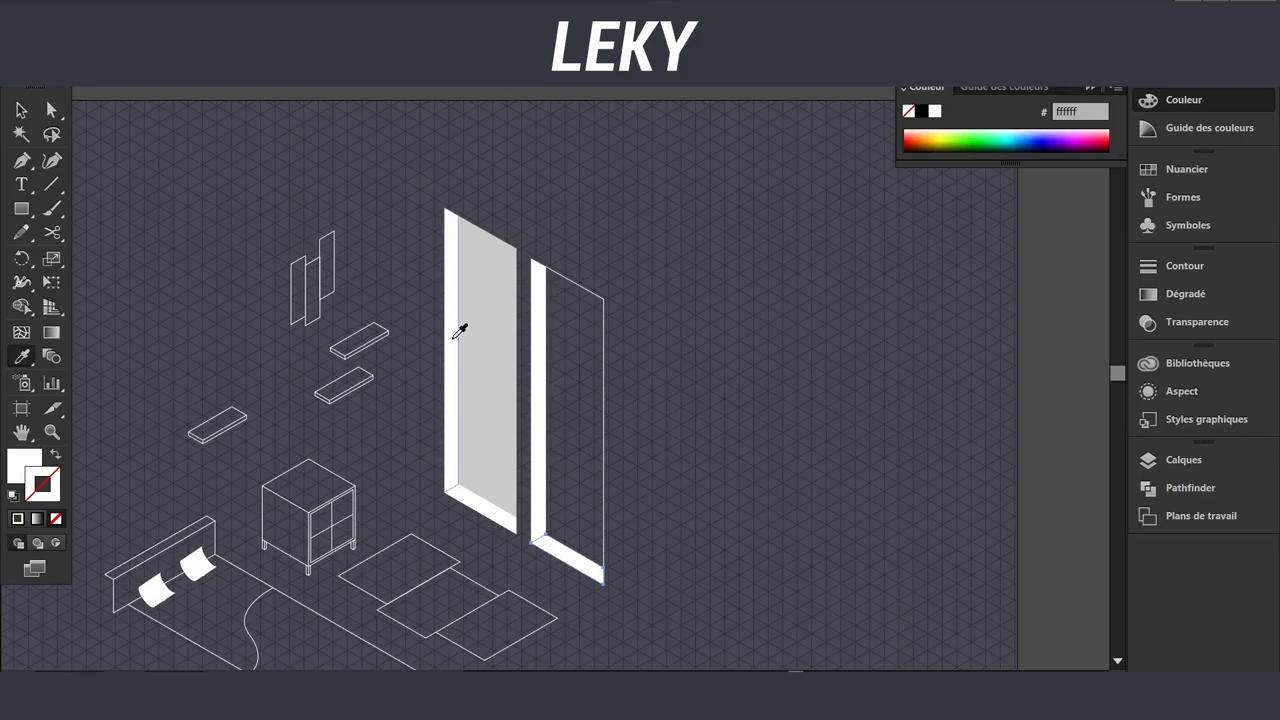
# Fill the right window pane grey and ungroup a shelf into separate faces.
pyautogui.click(575, 288)
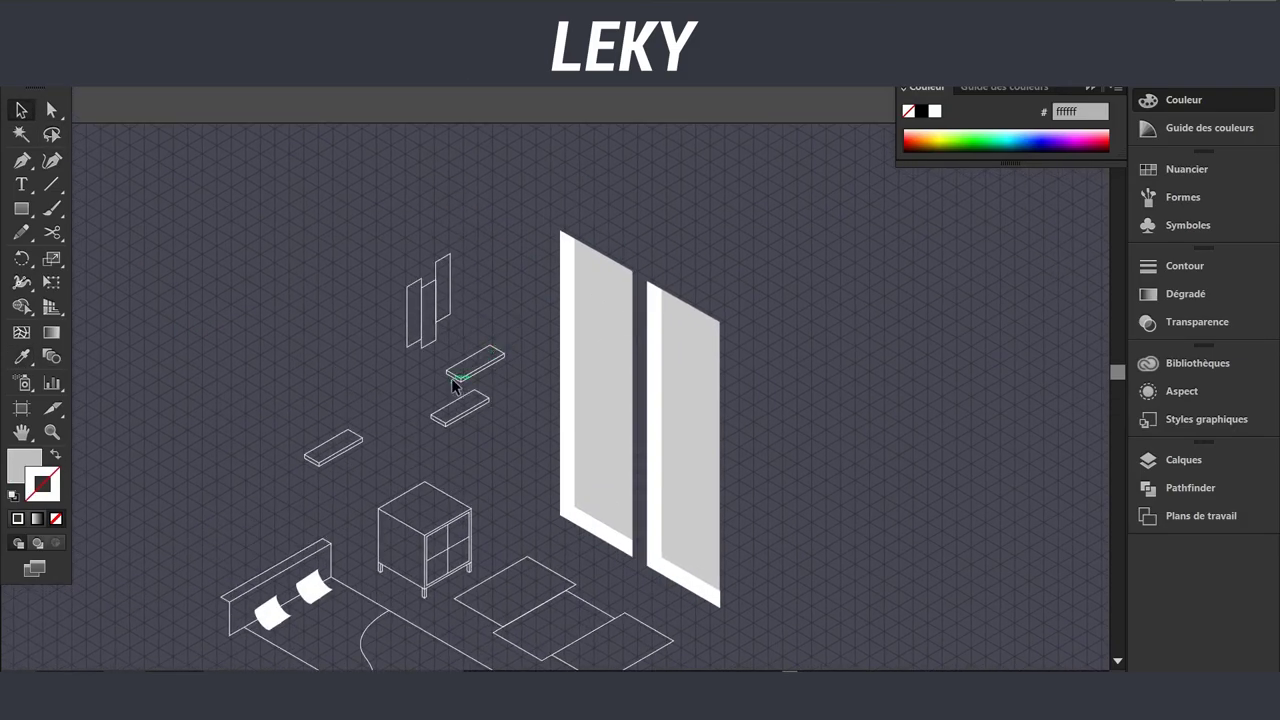
pyautogui.rightClick(488, 381)
pyautogui.click(544, 464)
pyautogui.scroll(3, 363, 306)
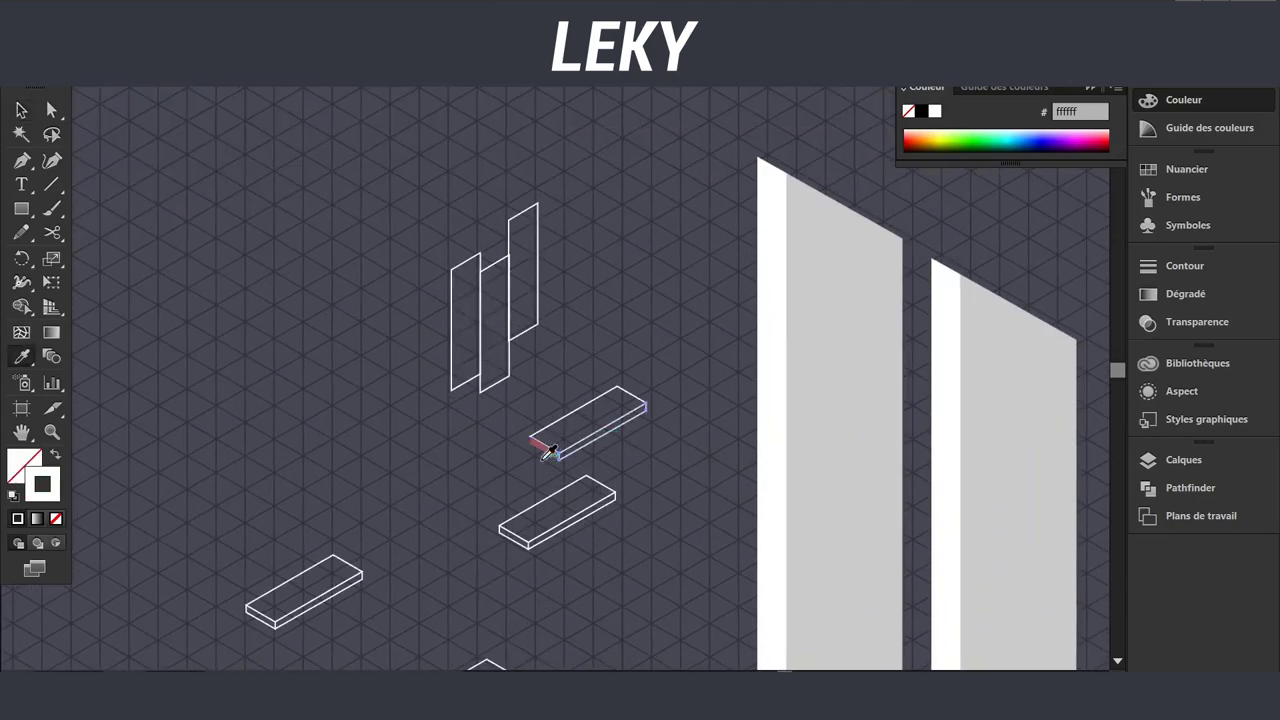
pyautogui.click(573, 412)
pyautogui.scroll(-3, 573, 412)
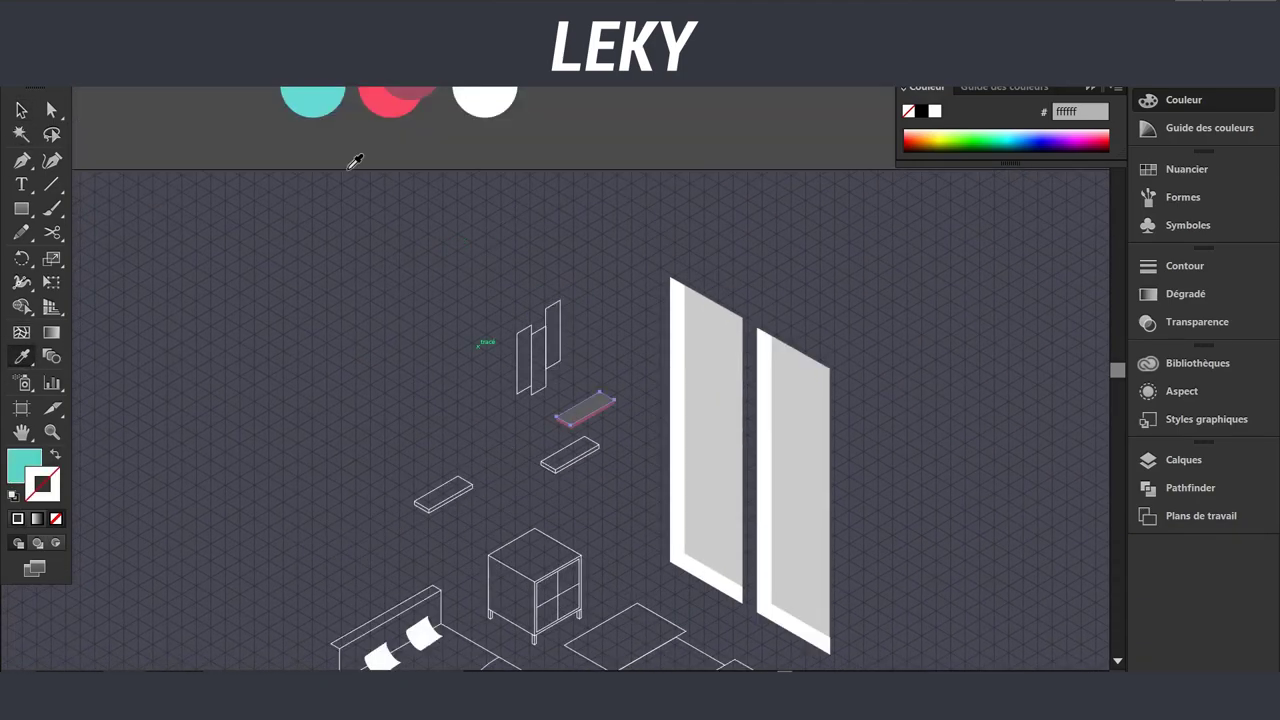
pyautogui.scroll(3, 283, 458)
# Eyedropper teal onto the shelf tops and the lower shelf piece.
pyautogui.press('i')
pyautogui.scroll(5, 283, 458)
pyautogui.click(271, 163)
pyautogui.scroll(-5, 271, 163)
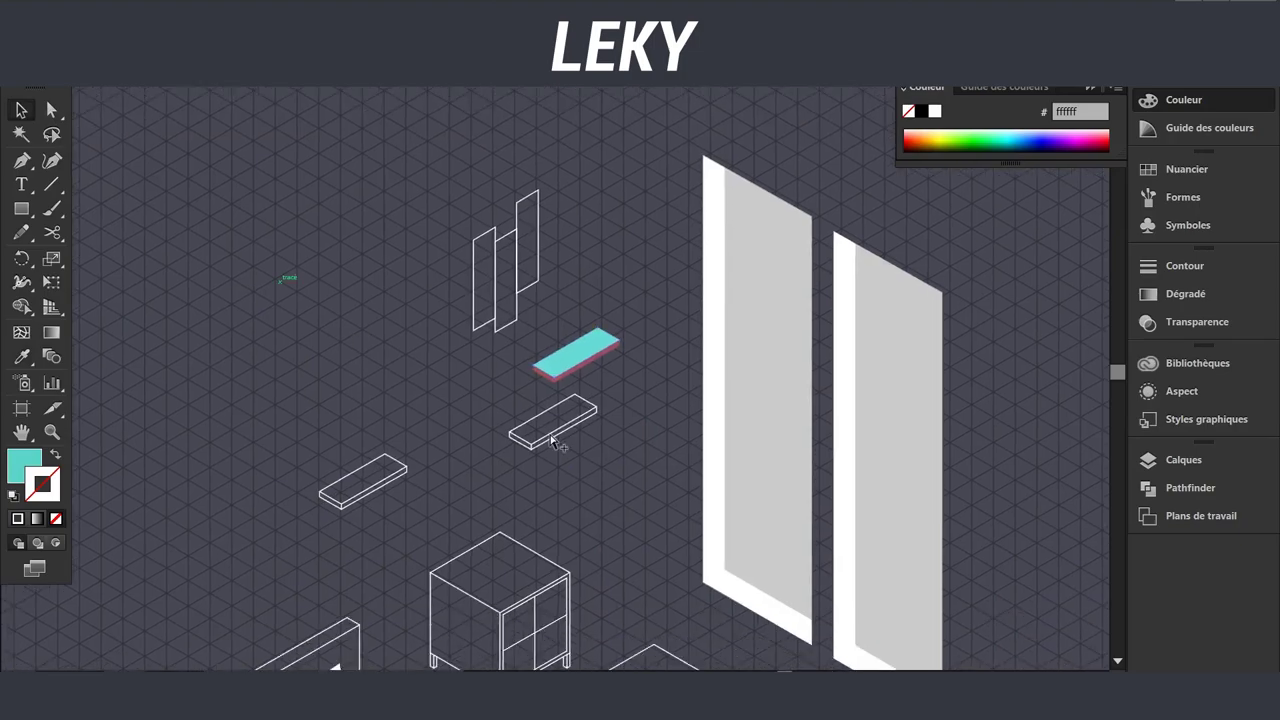
pyautogui.keyDown('alt'); pyautogui.click(550, 415); pyautogui.keyUp('alt')
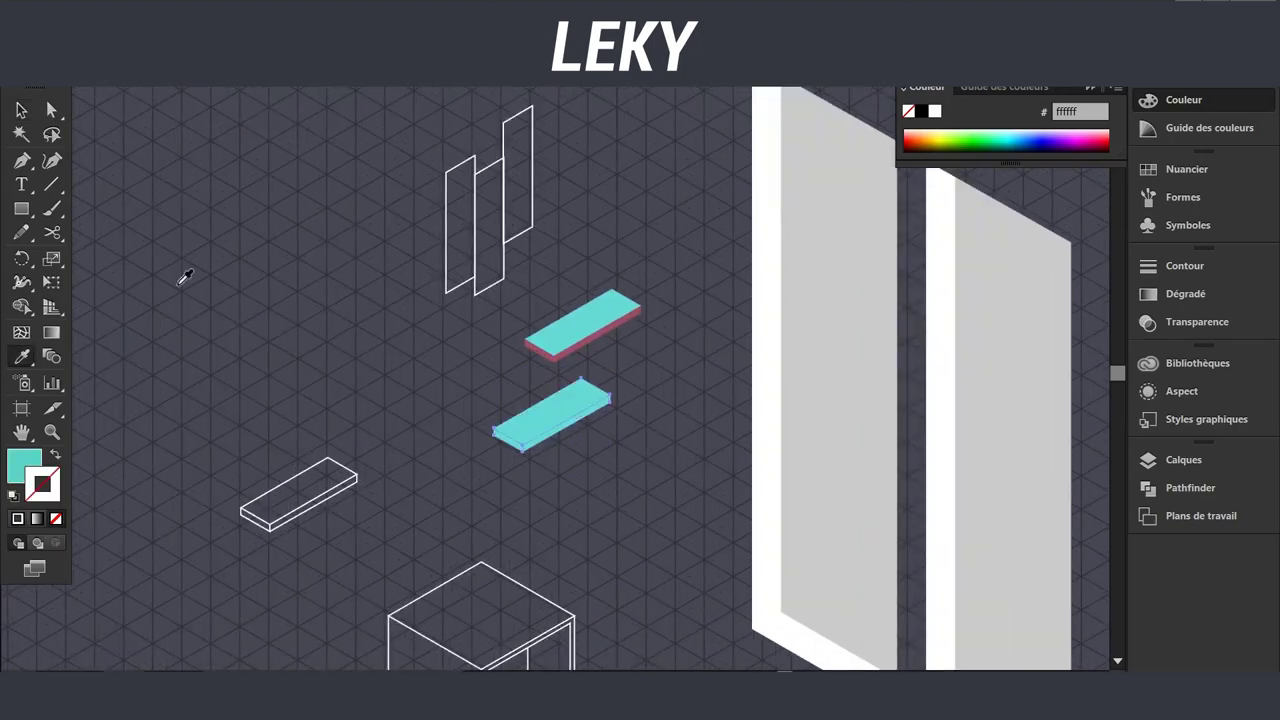
pyautogui.click(260, 527)
pyautogui.click(560, 325)
# Fill the tall left wall panel teal and the thin panel pink.
pyautogui.scroll(1, 429, 257)
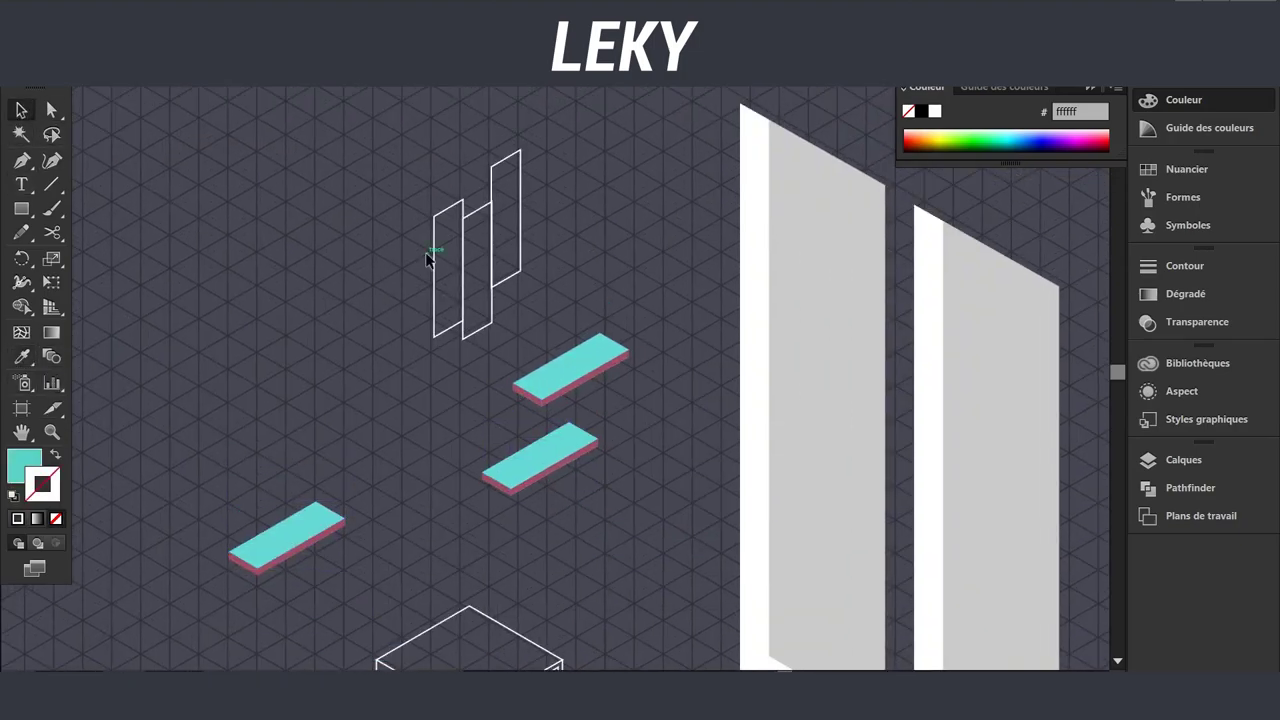
pyautogui.keyDown('alt'); pyautogui.click(447, 265); pyautogui.keyUp('alt')
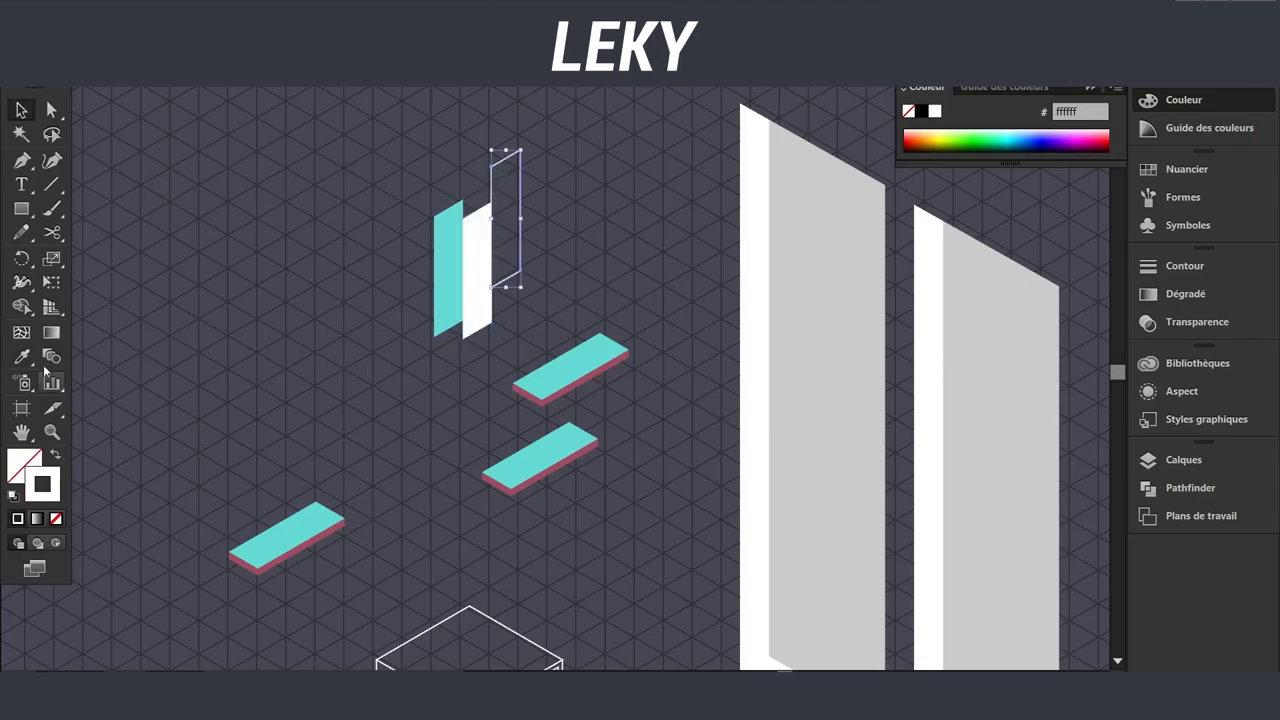
pyautogui.scroll(5, 366, 234)
pyautogui.click(366, 234)
pyautogui.scroll(-5, 437, 311)
pyautogui.scroll(-2, 572, 443)
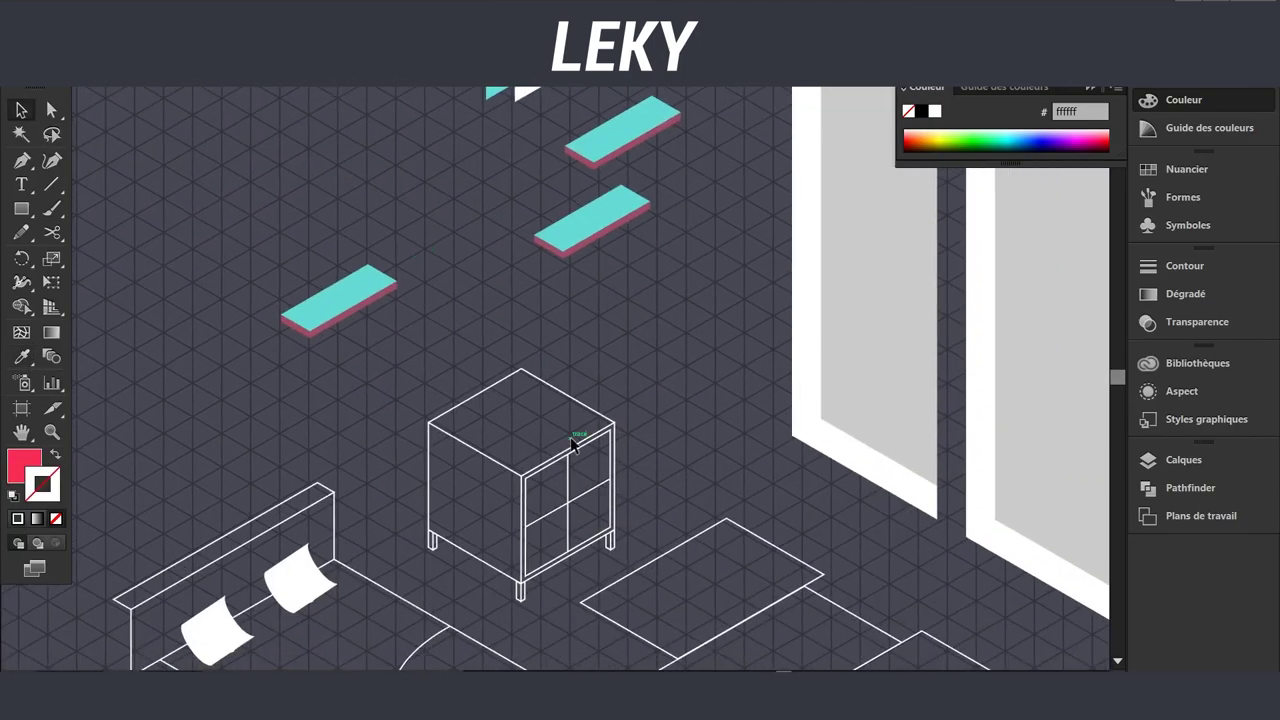
# Fill the nightstand's top face teal, its left side dark grey and its leg red.
pyautogui.click(319, 304)
pyautogui.press('v')
pyautogui.scroll(-1, 413, 384)
pyautogui.click(579, 397)
pyautogui.scroll(-1, 579, 397)
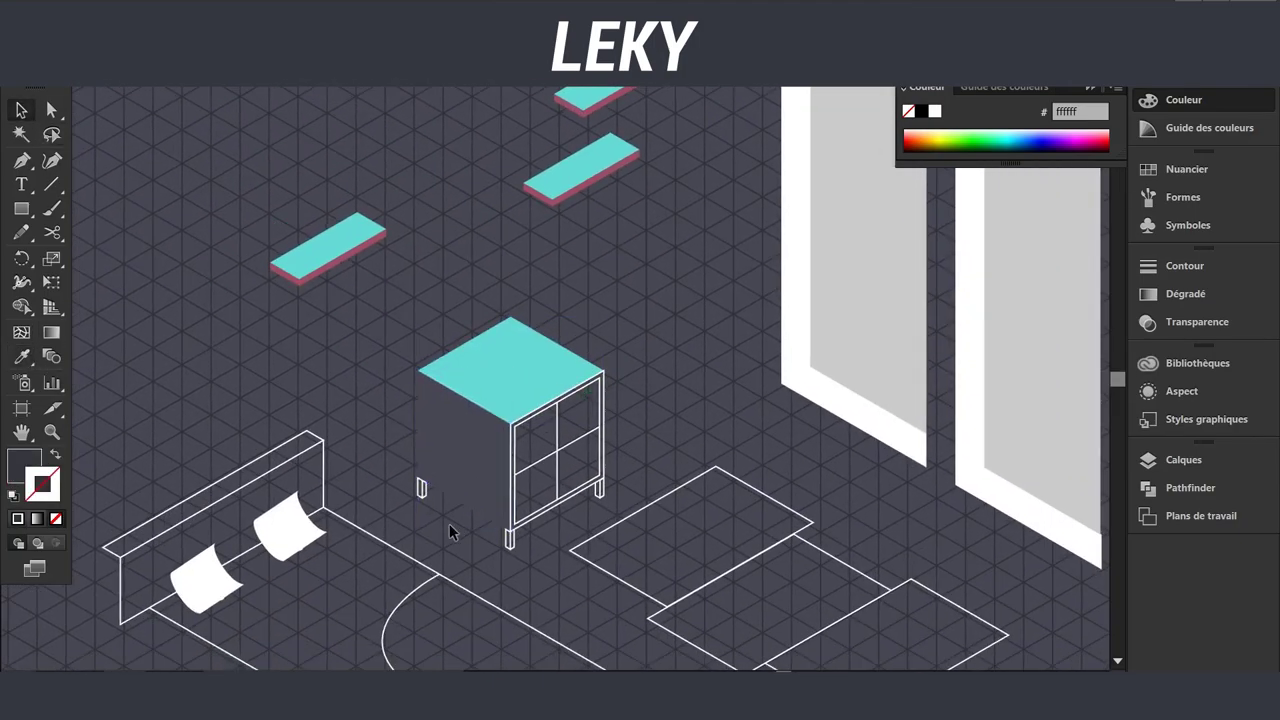
pyautogui.scroll(5, 449, 523)
pyautogui.scroll(-5, 388, 360)
pyautogui.click(286, 243)
# Use the Eyedropper to fill the upper-left front pane white and the other front panes red.
pyautogui.scroll(-1, 352, 302)
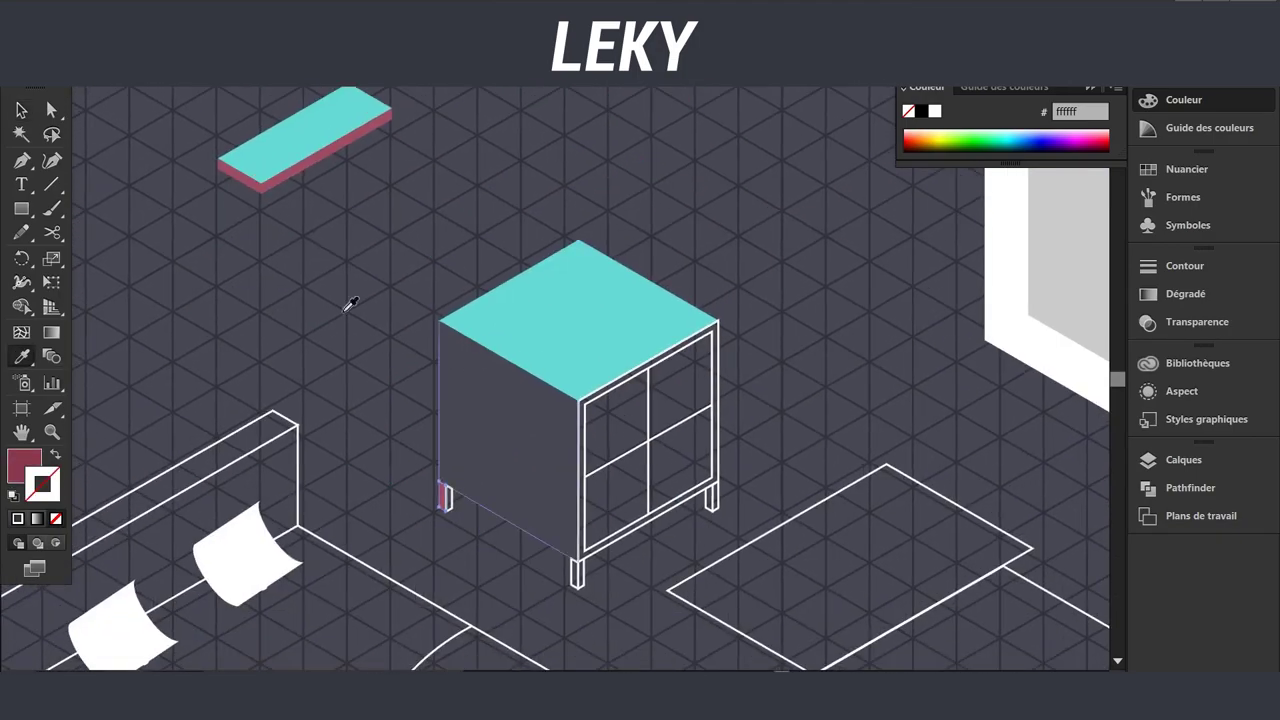
pyautogui.scroll(-5, 449, 500)
pyautogui.scroll(5, 449, 500)
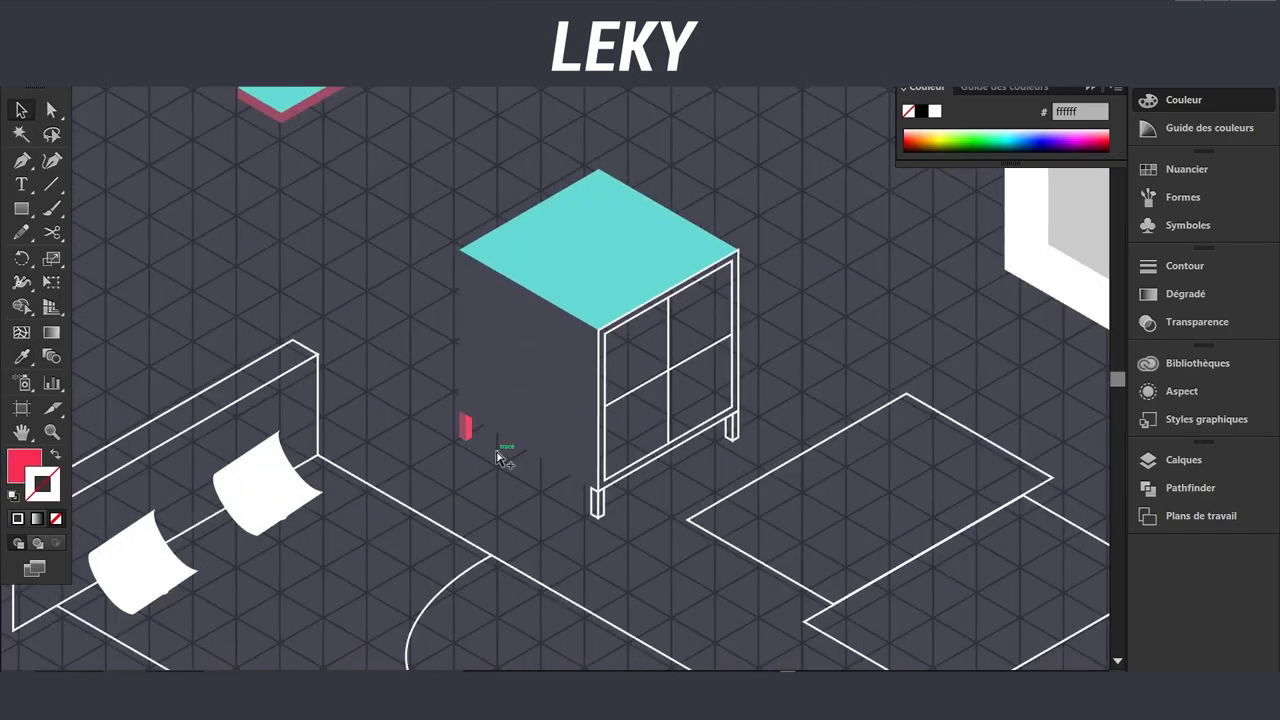
pyautogui.scroll(2, 333, 364)
pyautogui.press('i')
pyautogui.hscroll(2, 300, 300)
pyautogui.press('i')
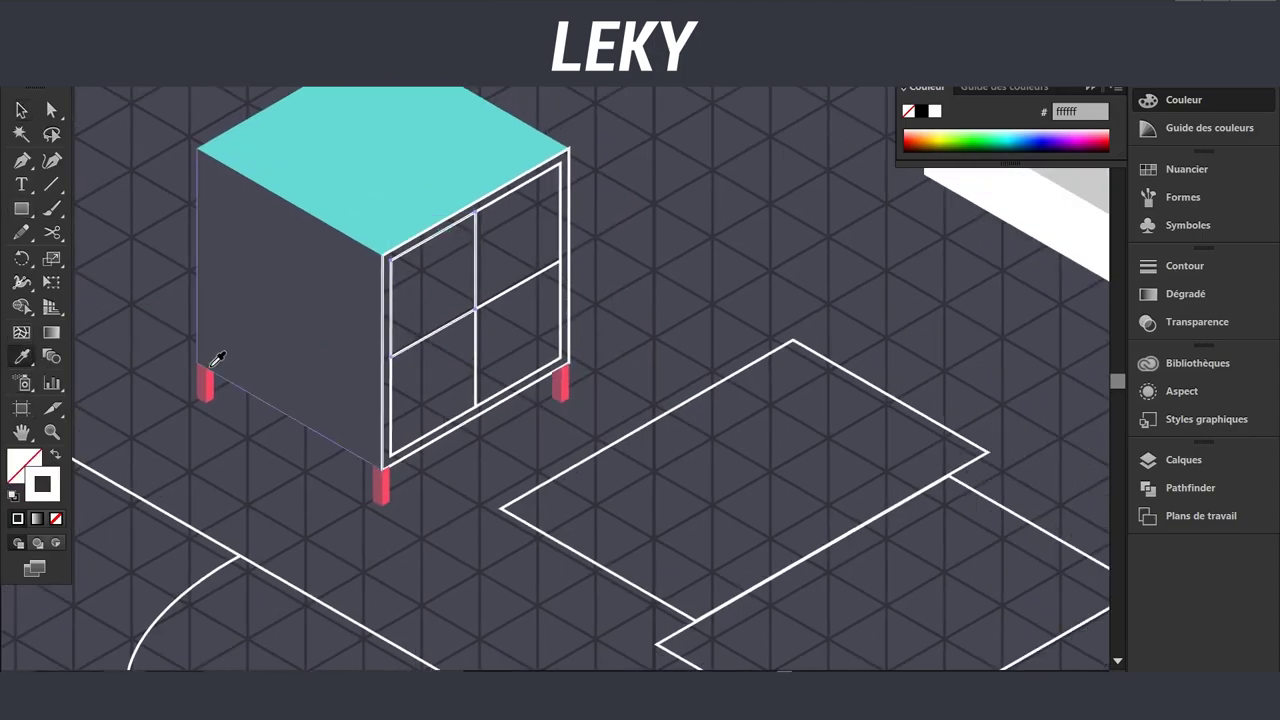
pyautogui.click(380, 487)
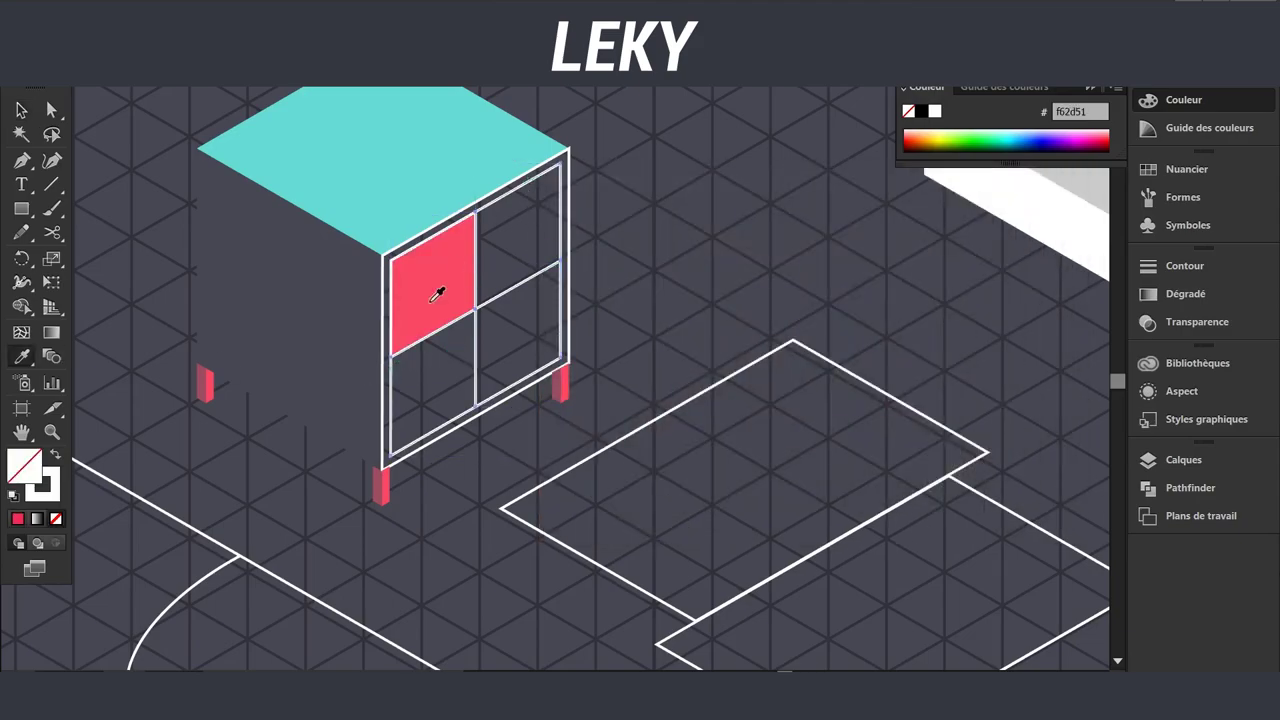
pyautogui.click(437, 293)
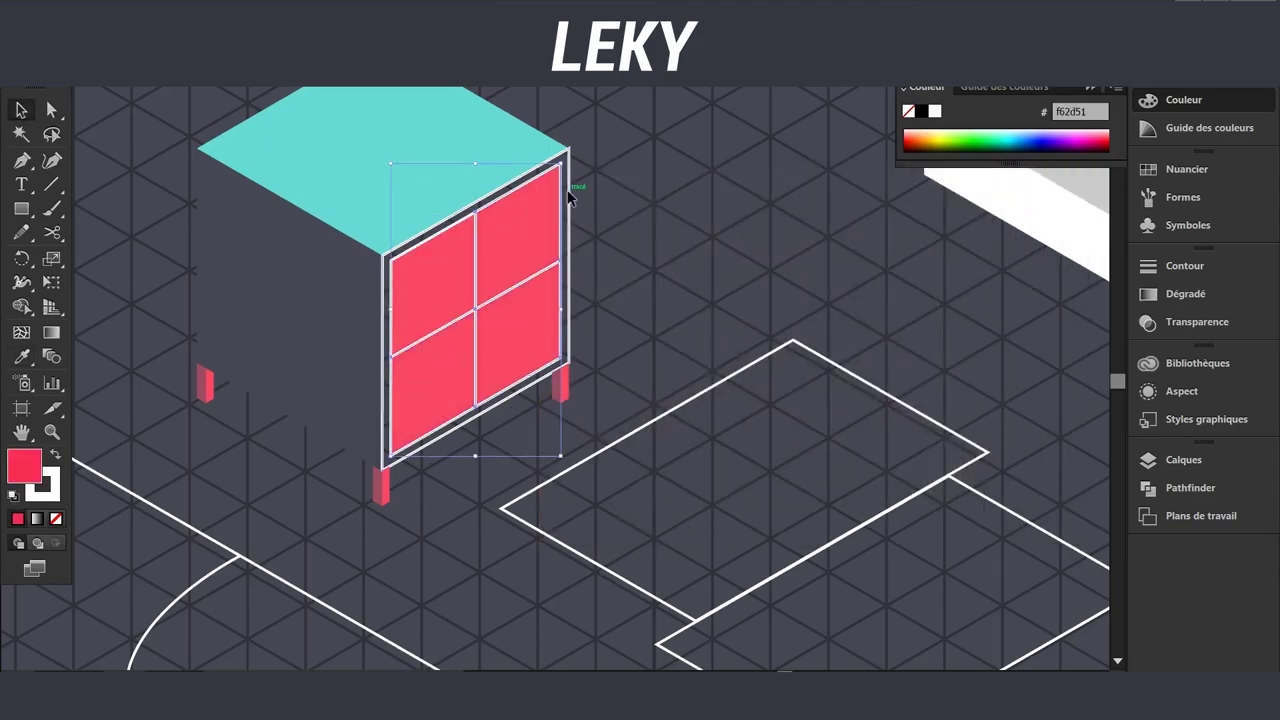
pyautogui.press('v')
pyautogui.scroll(-2, 977, 473)
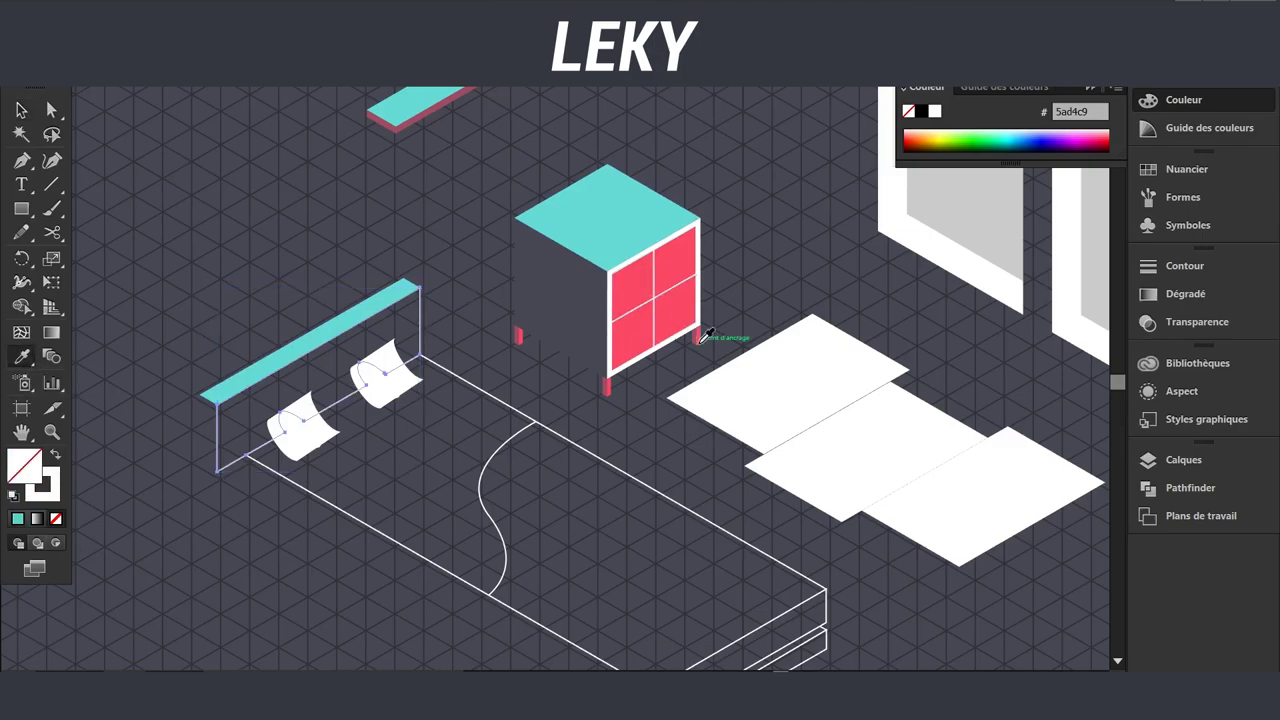
# Fill the headboard red, the left pillow red with a teal end, and the blanket maroon 8b394f.
pyautogui.click(700, 340)
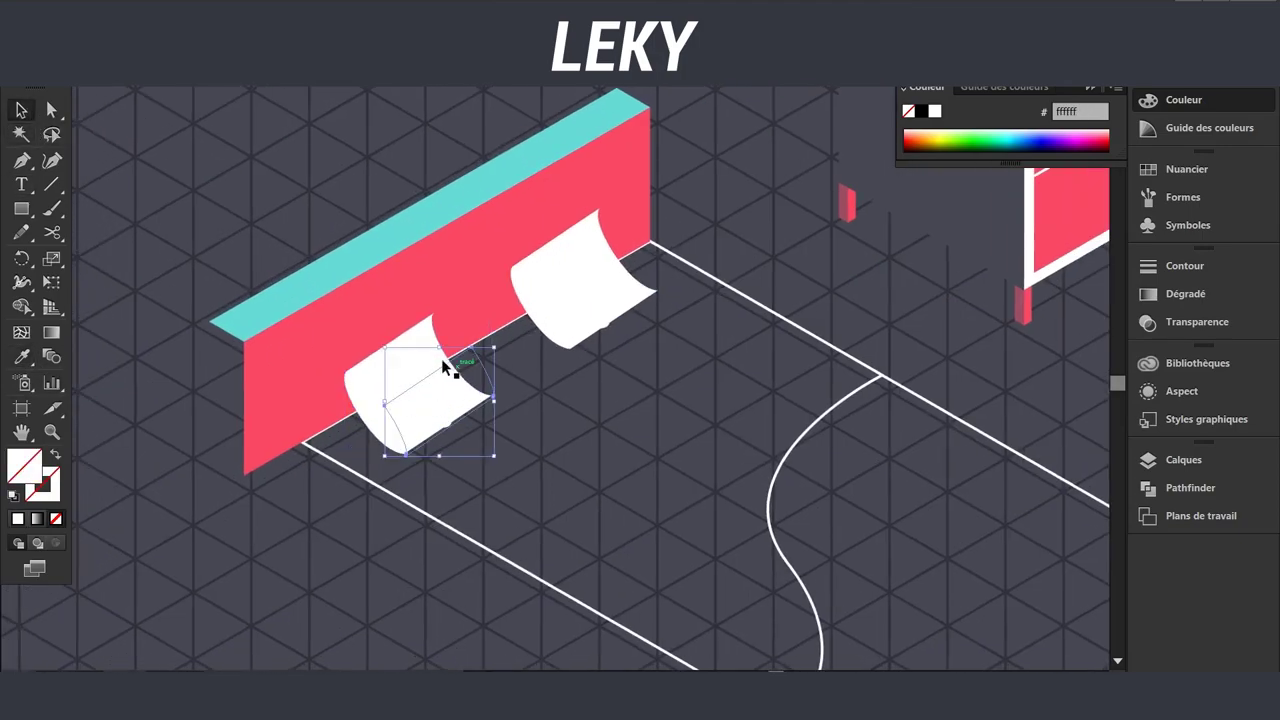
pyautogui.click(375, 410)
pyautogui.click(266, 294)
pyautogui.click(583, 335)
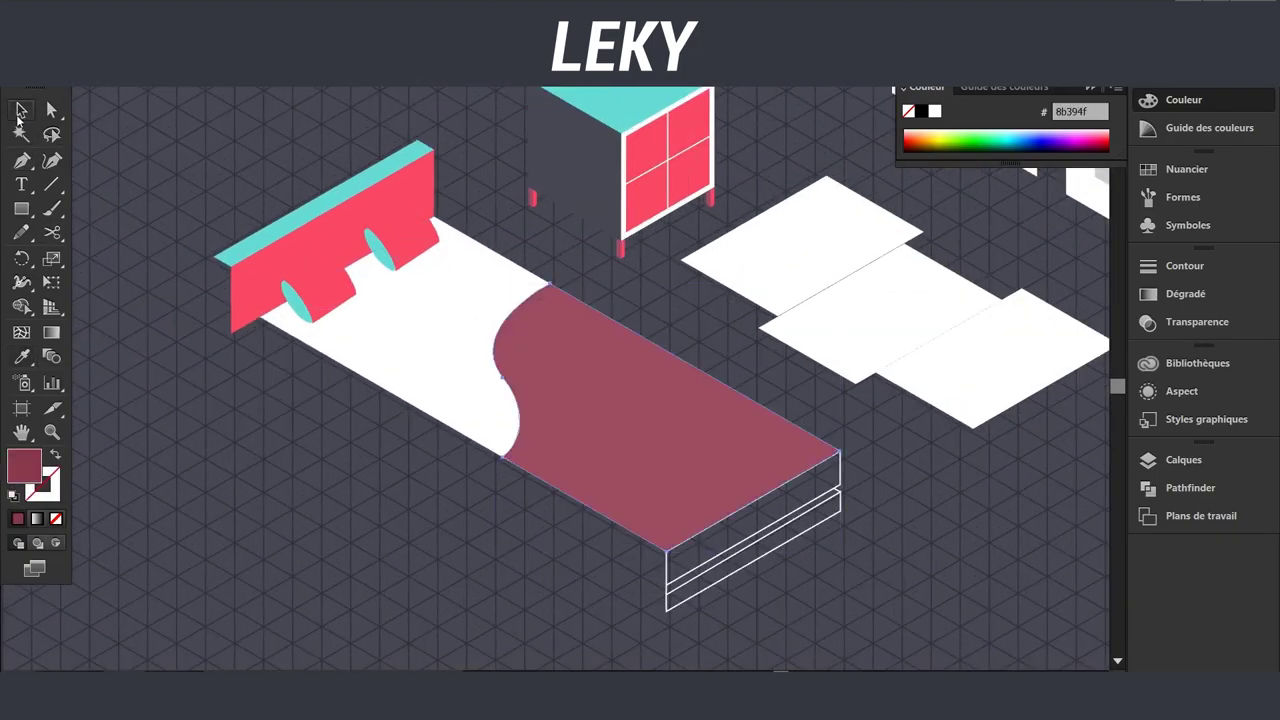
pyautogui.click(440, 346)
pyautogui.press('v')
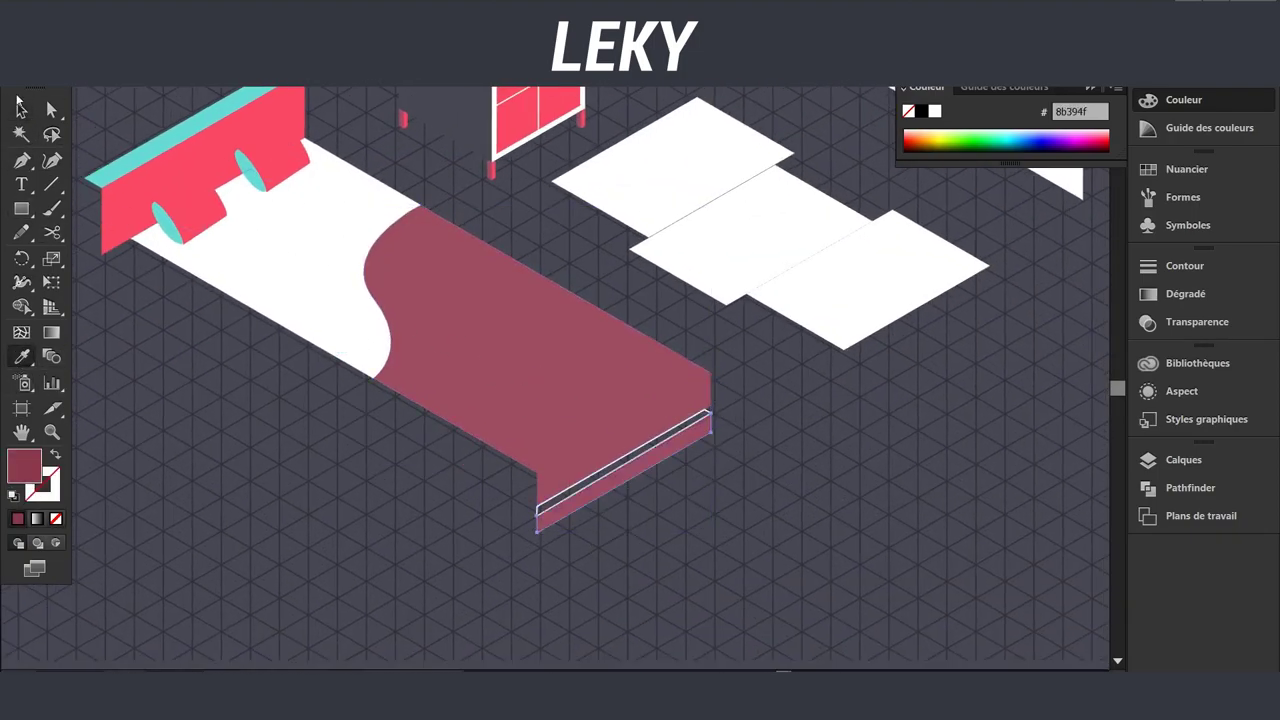